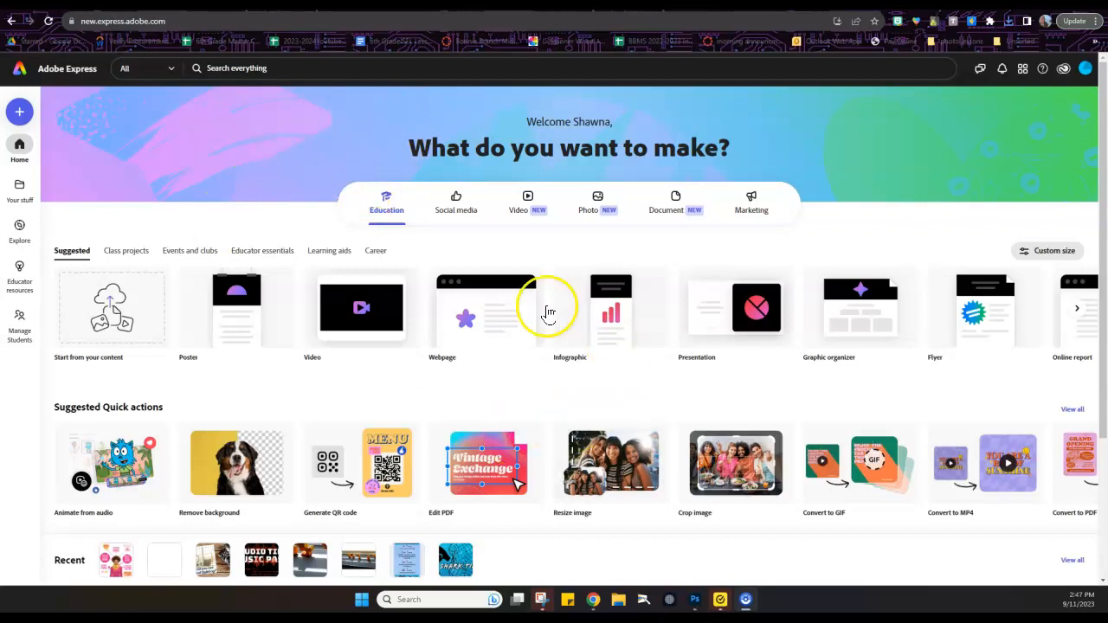
Step: Search for "pink get to know me" and open the pink template with a woman surrounded by facts
left_click(237, 70)
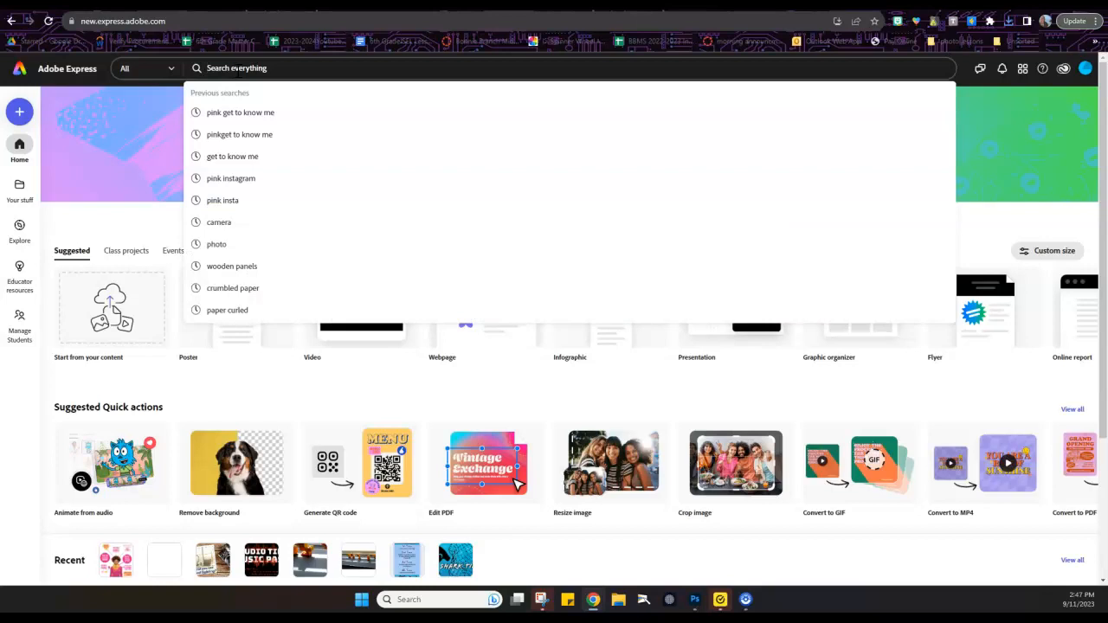
type("pink get to know me")
key("Return")
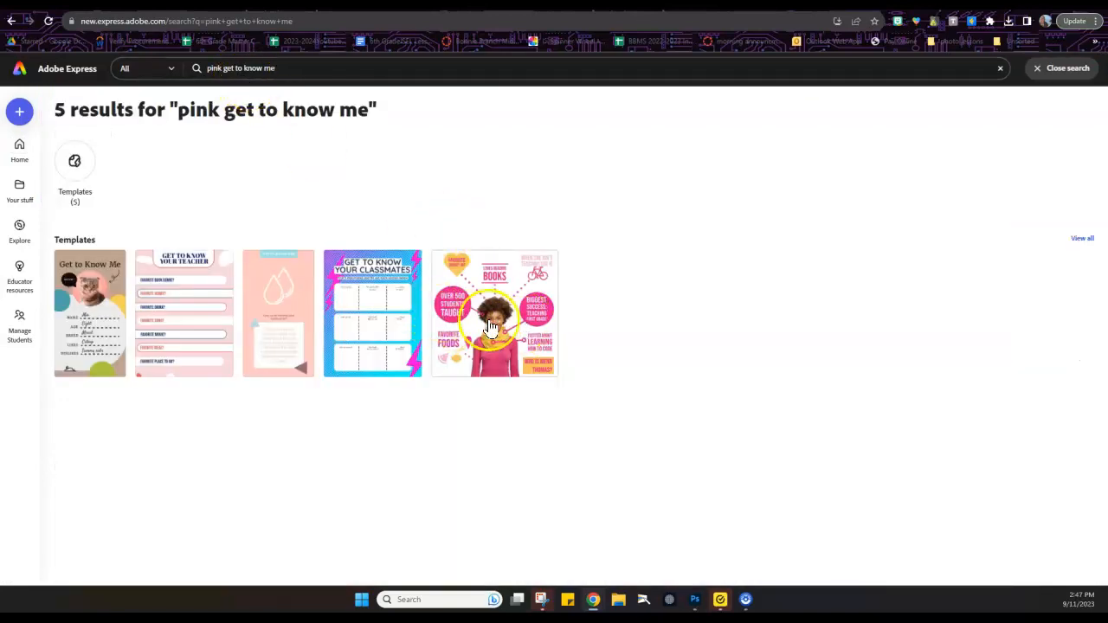
left_click(532, 292)
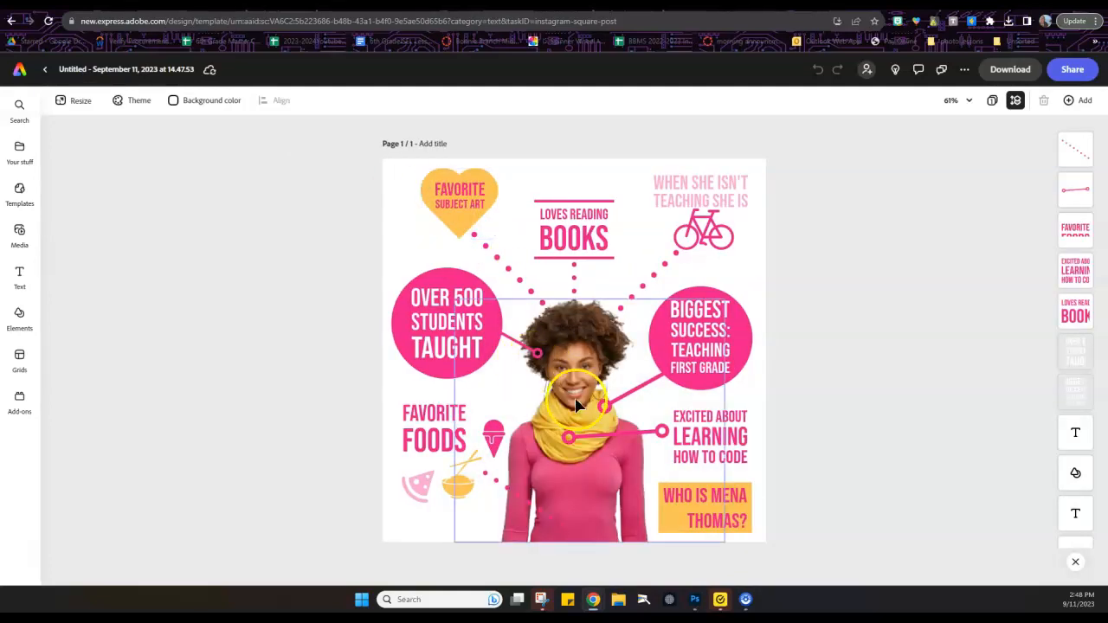
Step: Replace the woman's picture with the baseball-game selfie uploaded from the Downloads folder
left_click(583, 471)
left_click(629, 458)
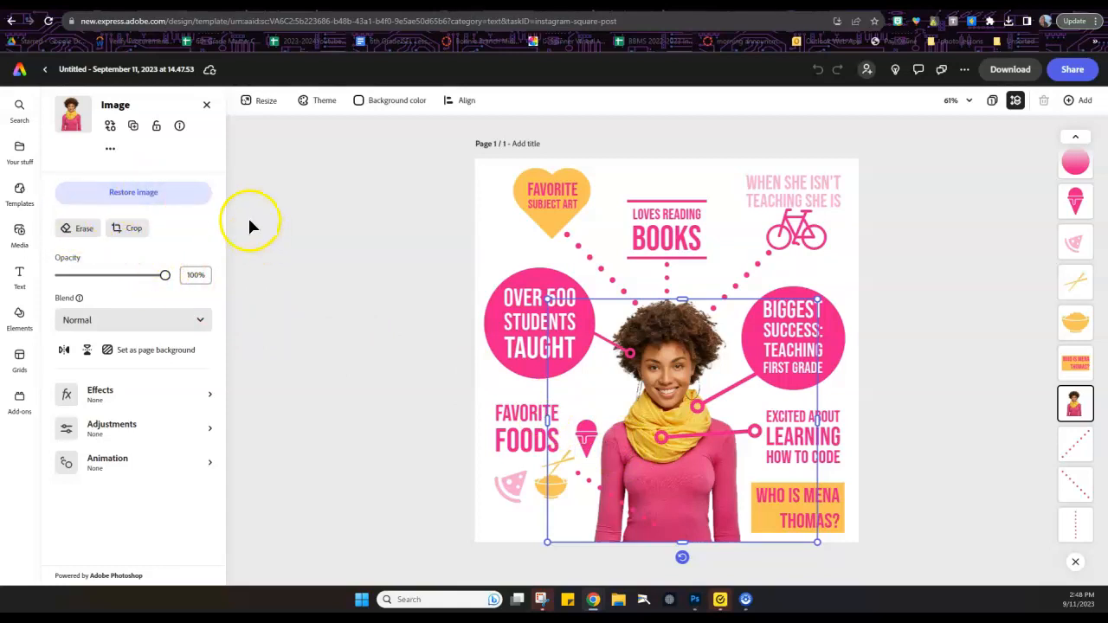
left_click(110, 128)
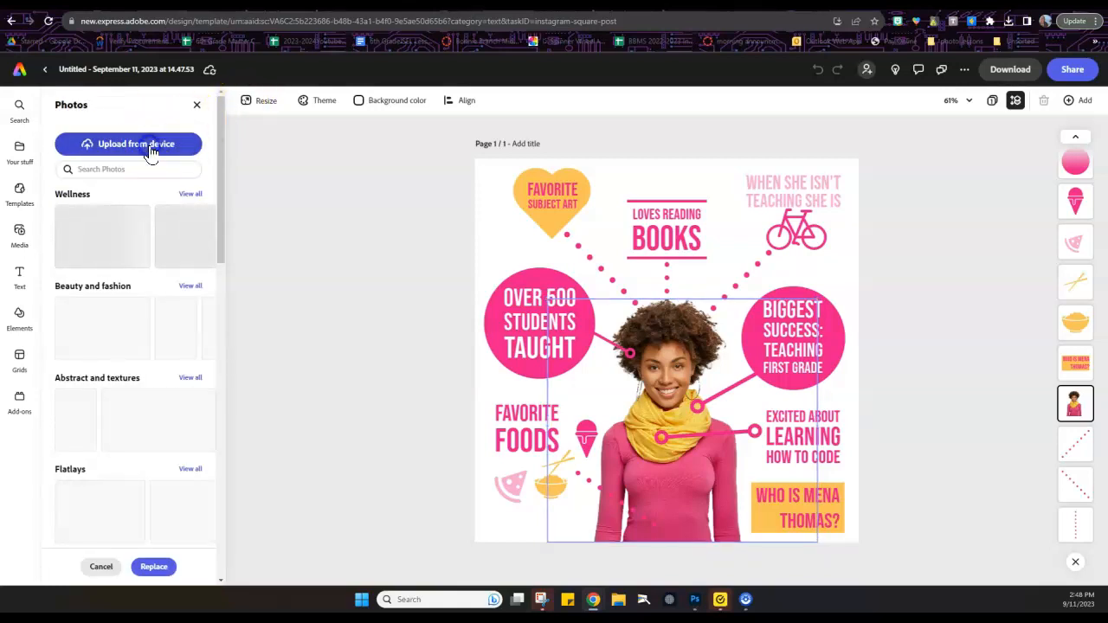
left_click(150, 147)
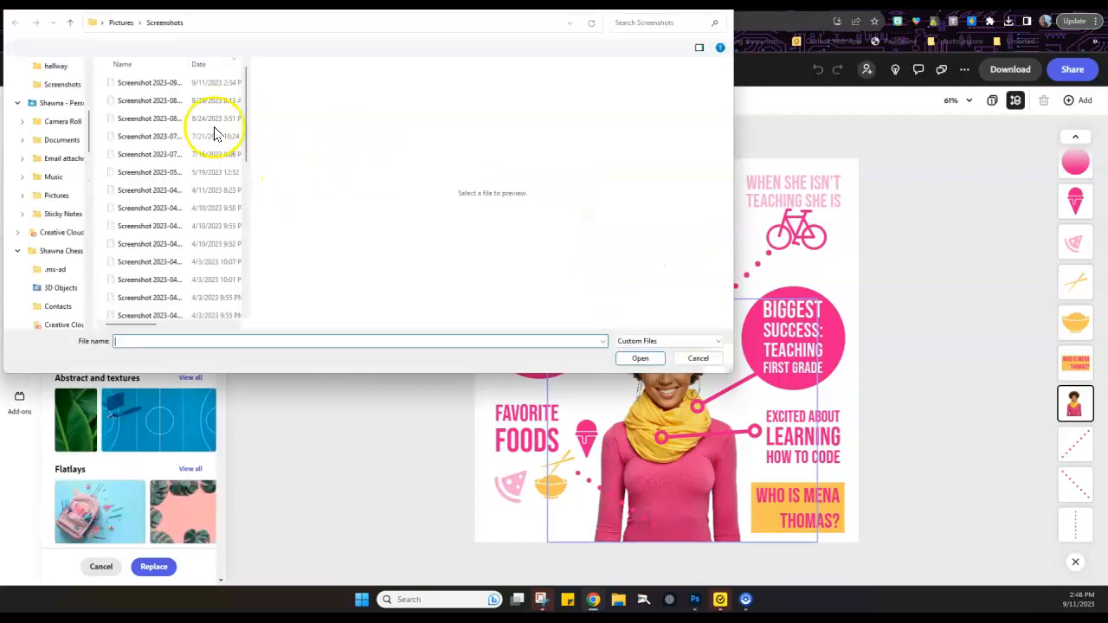
left_click(164, 87)
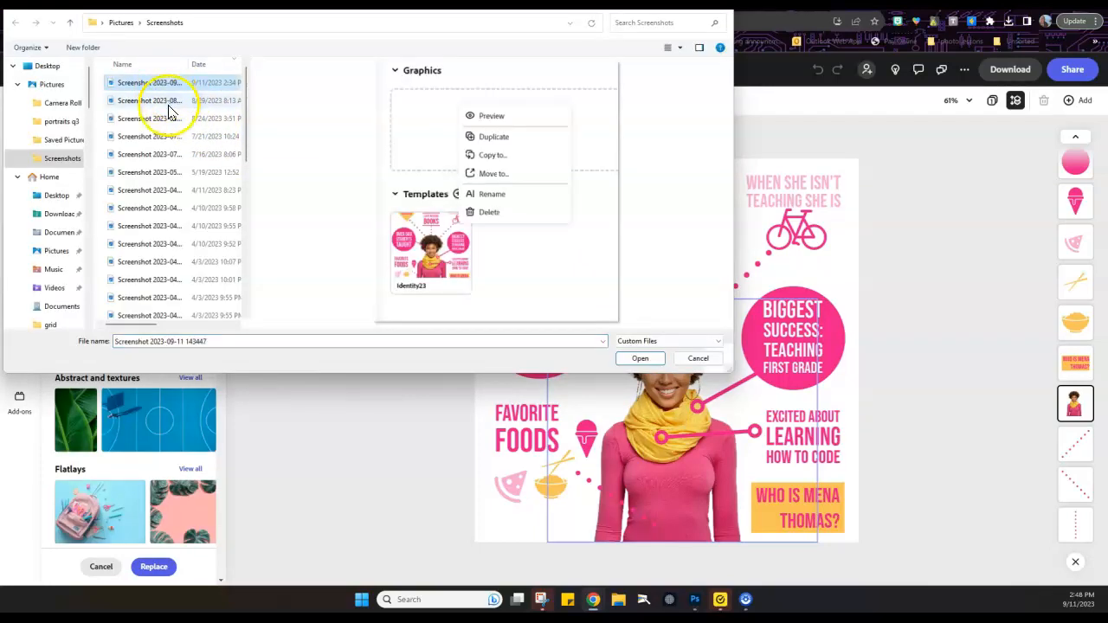
left_click(161, 103)
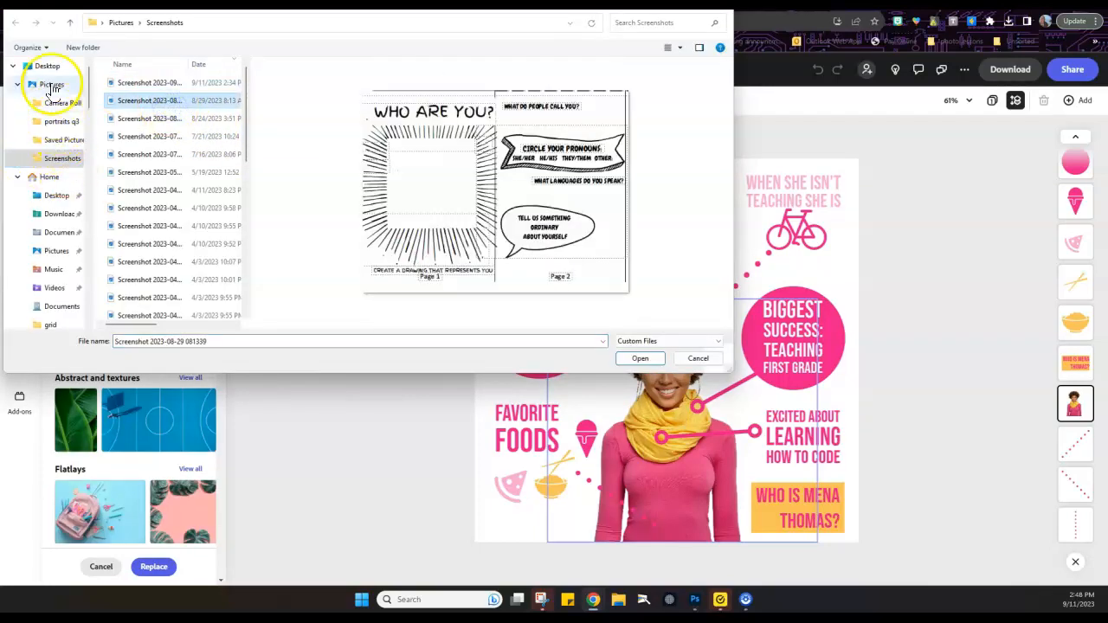
left_click(49, 67)
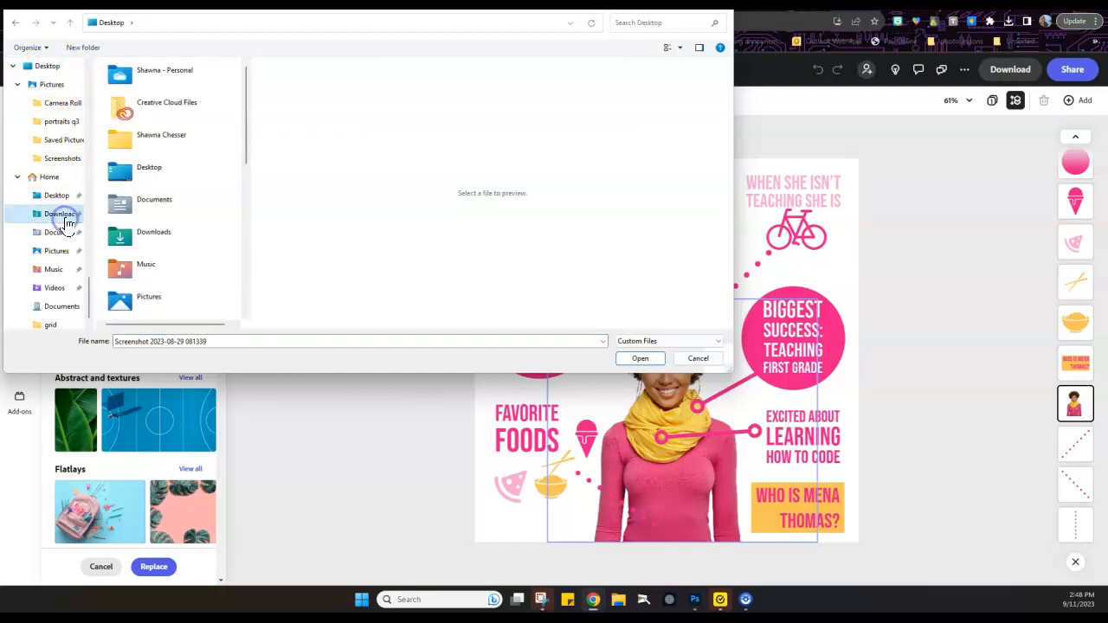
left_click(61, 214)
left_click(148, 98)
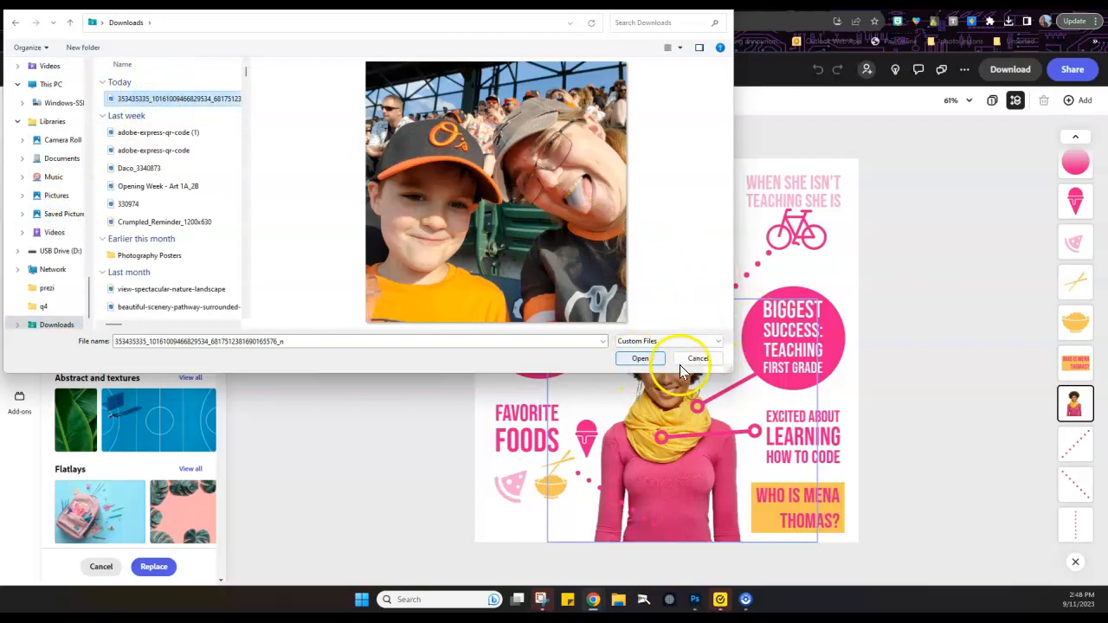
left_click(641, 359)
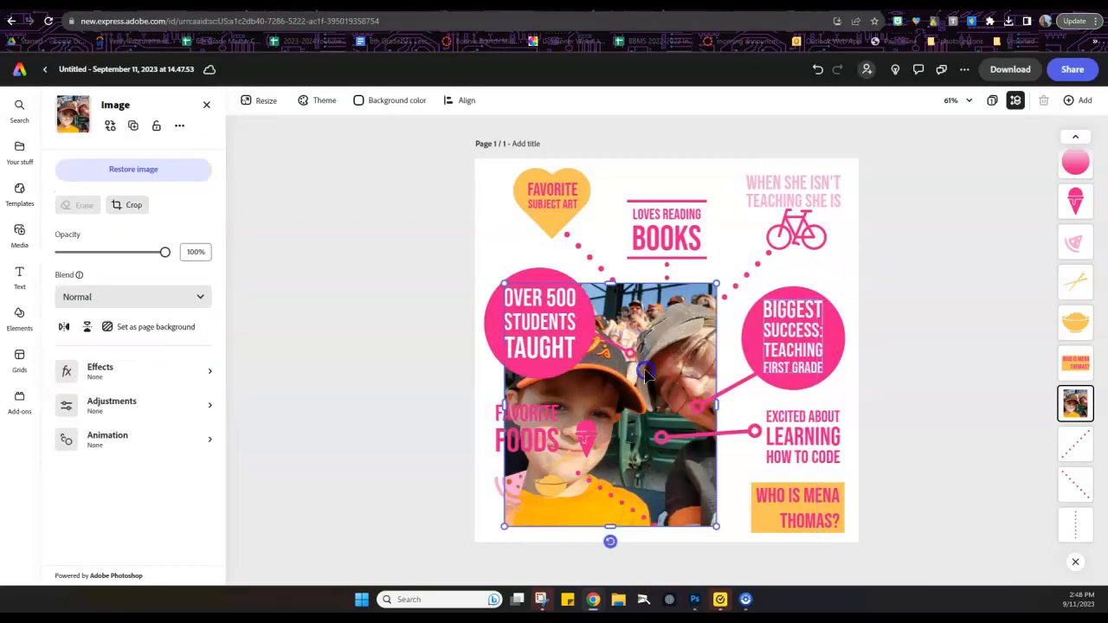
Step: Move the new photo down and toward the page's center, and restore its background before removing it again
left_click_drag(636, 379, 663, 420)
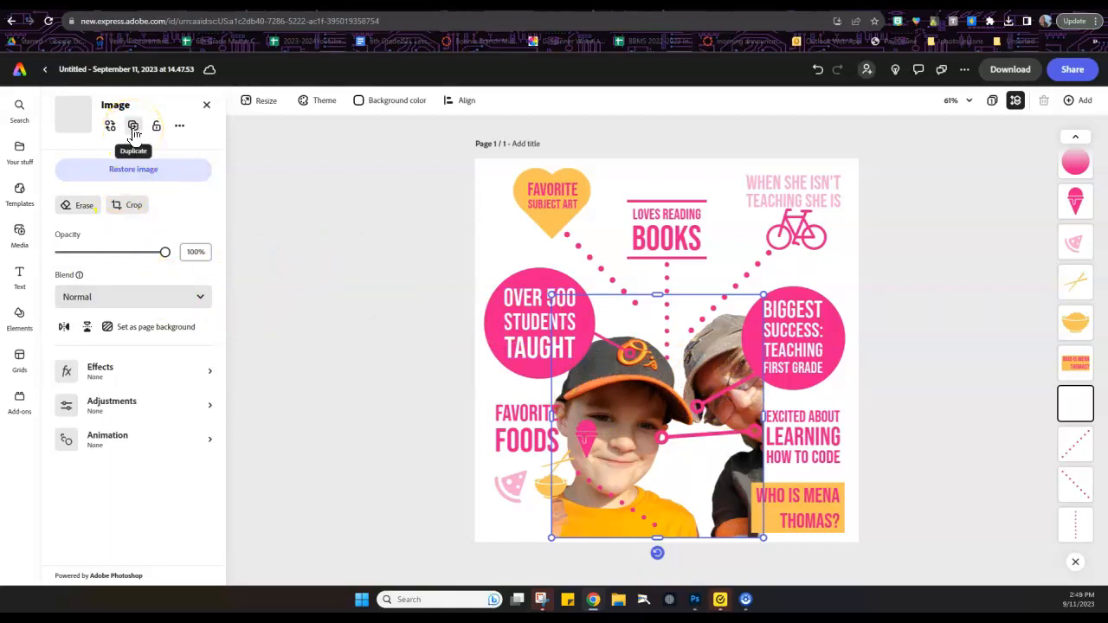
left_click(141, 170)
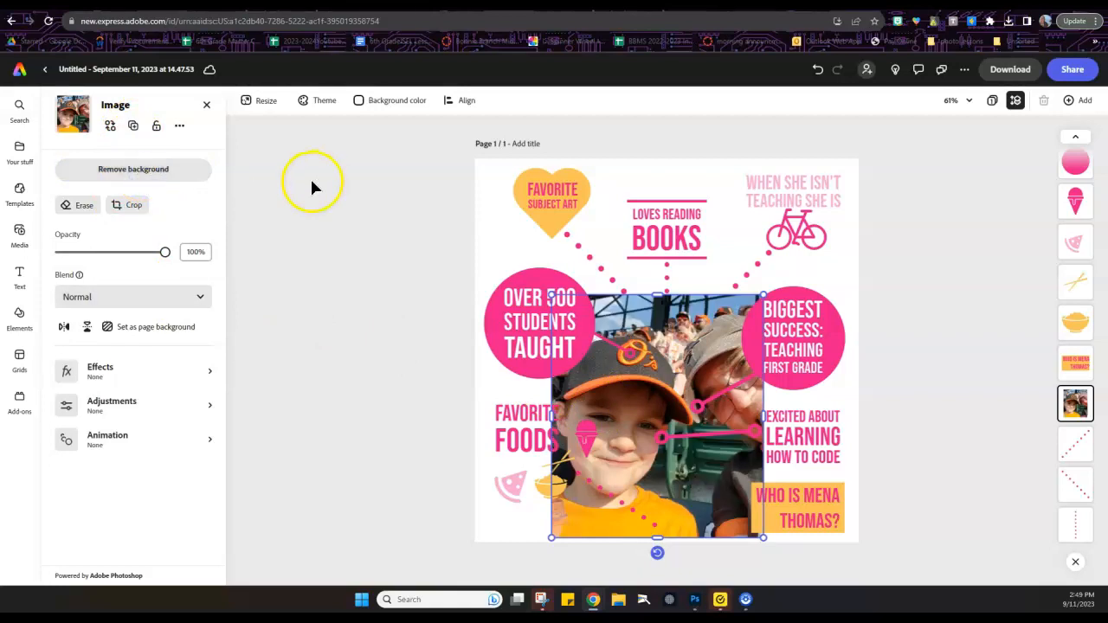
left_click(171, 182)
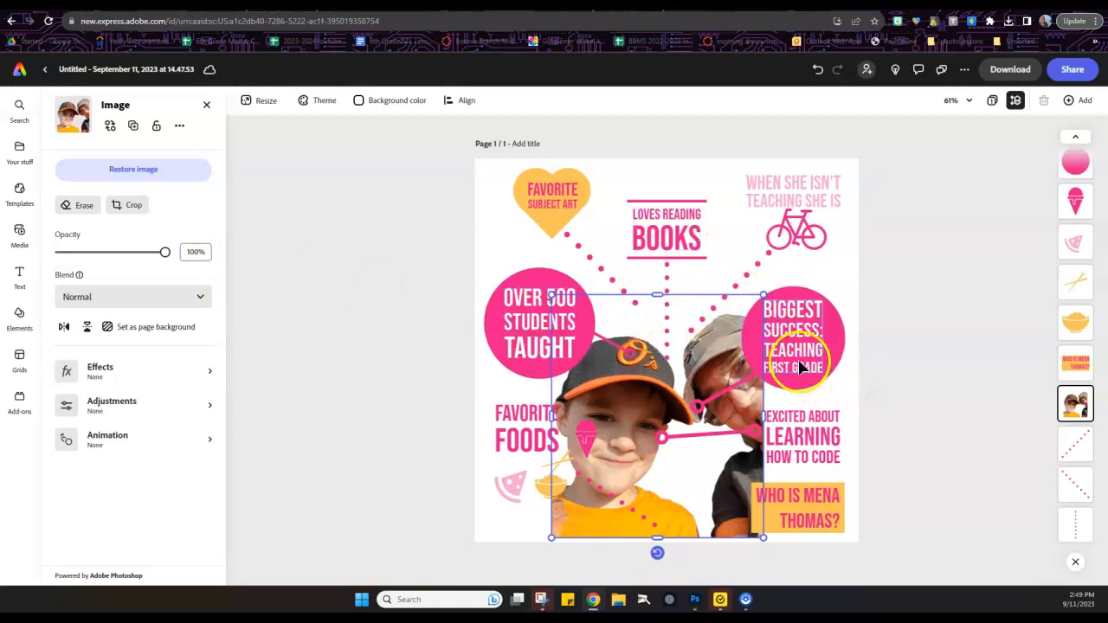
Step: Shift the "Biggest success" text, its pink circle and the "Excited about learning how to code" text upward
left_click(833, 319)
left_click_drag(834, 316, 836, 290)
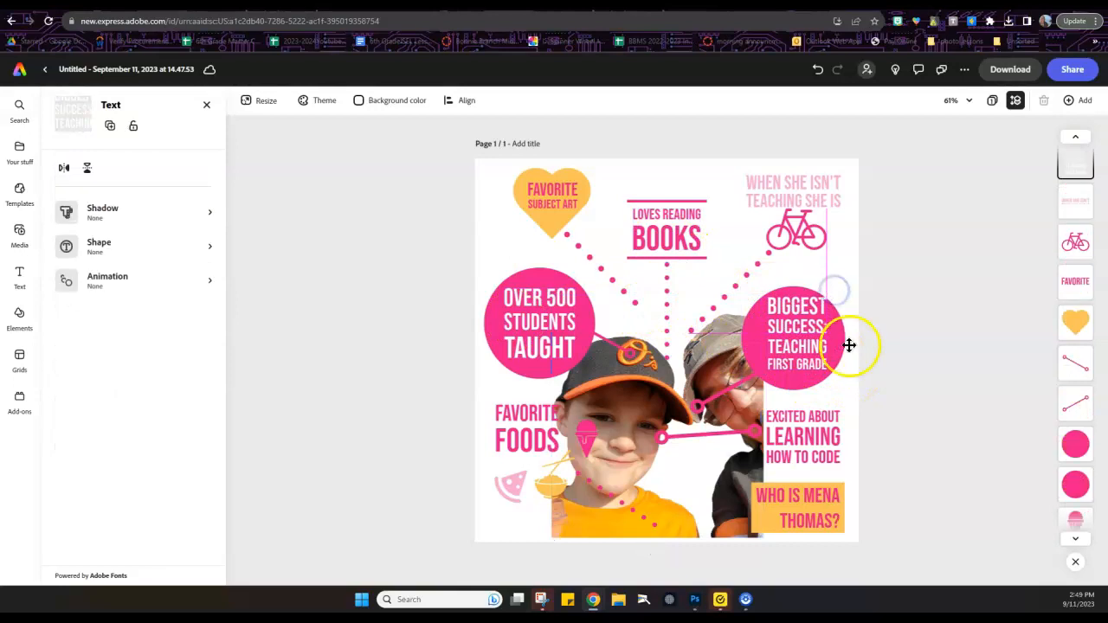
left_click(791, 357)
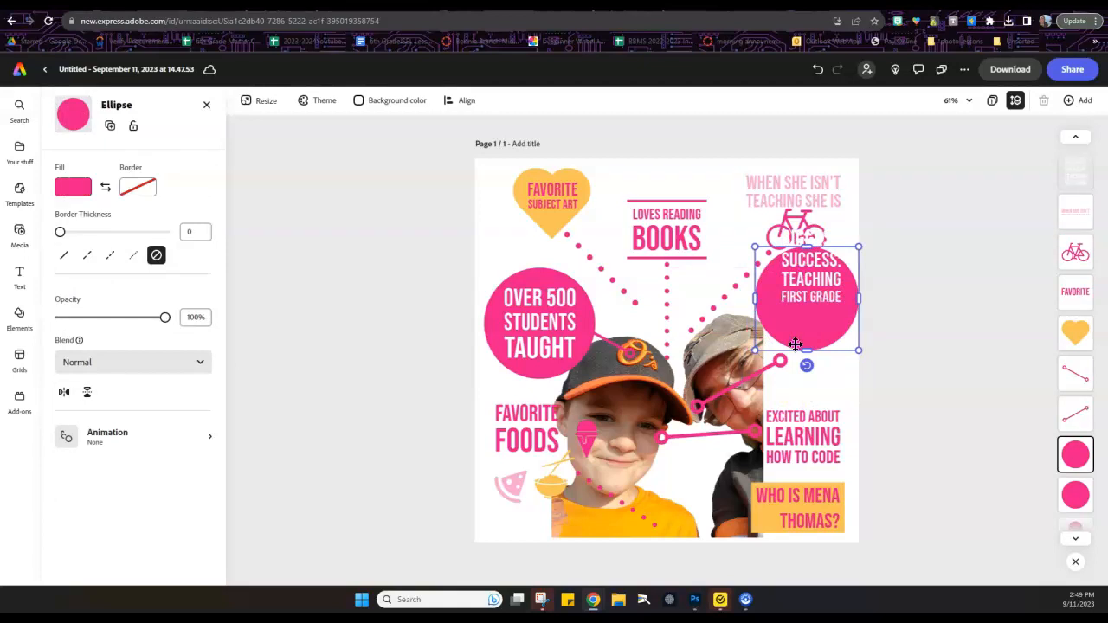
left_click(750, 388)
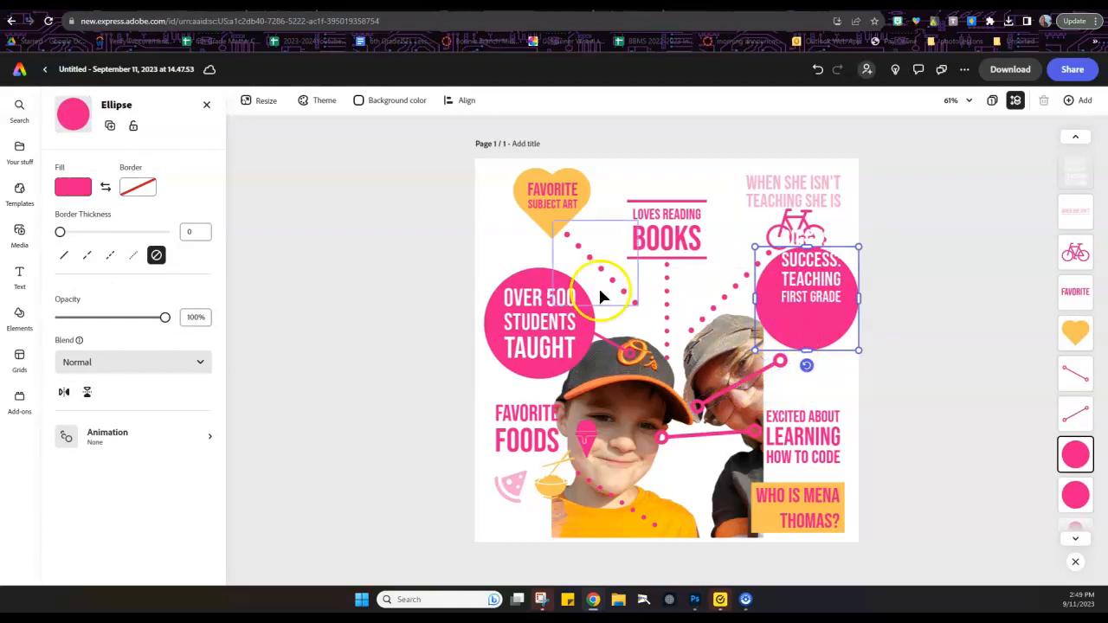
left_click_drag(814, 448, 815, 379)
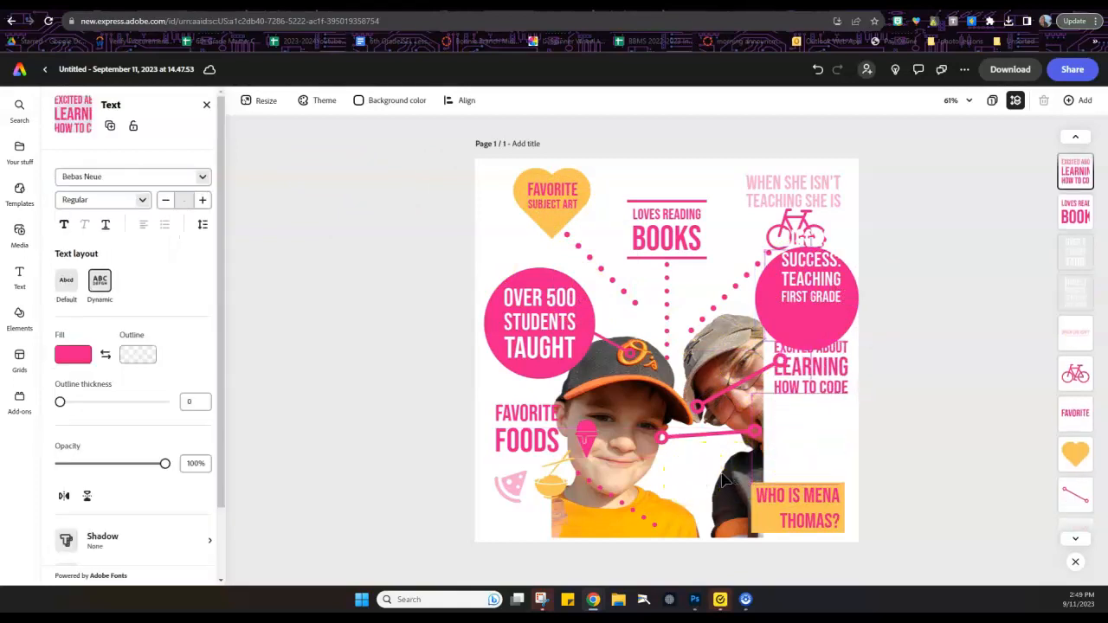
Step: Enlarge the cut-out photo and position it in the page's lower-right corner
left_click(755, 461)
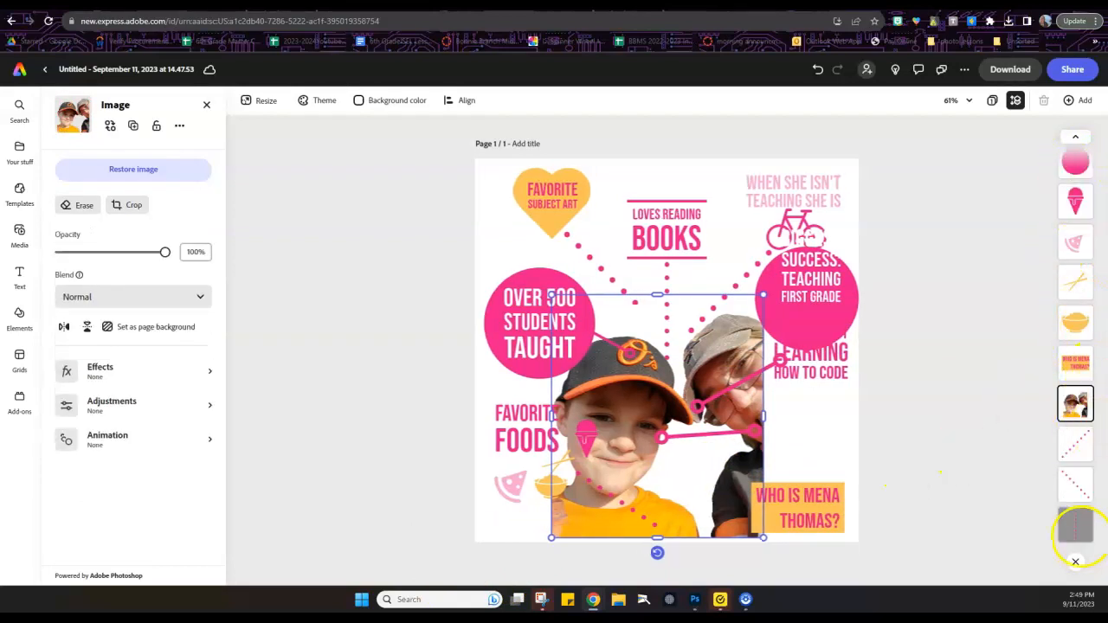
scroll(1076, 521, "up", 5)
scroll(1058, 357, "down", 5)
left_click_drag(716, 499, 804, 497)
left_click_drag(640, 547, 580, 576)
left_click_drag(678, 543, 682, 493)
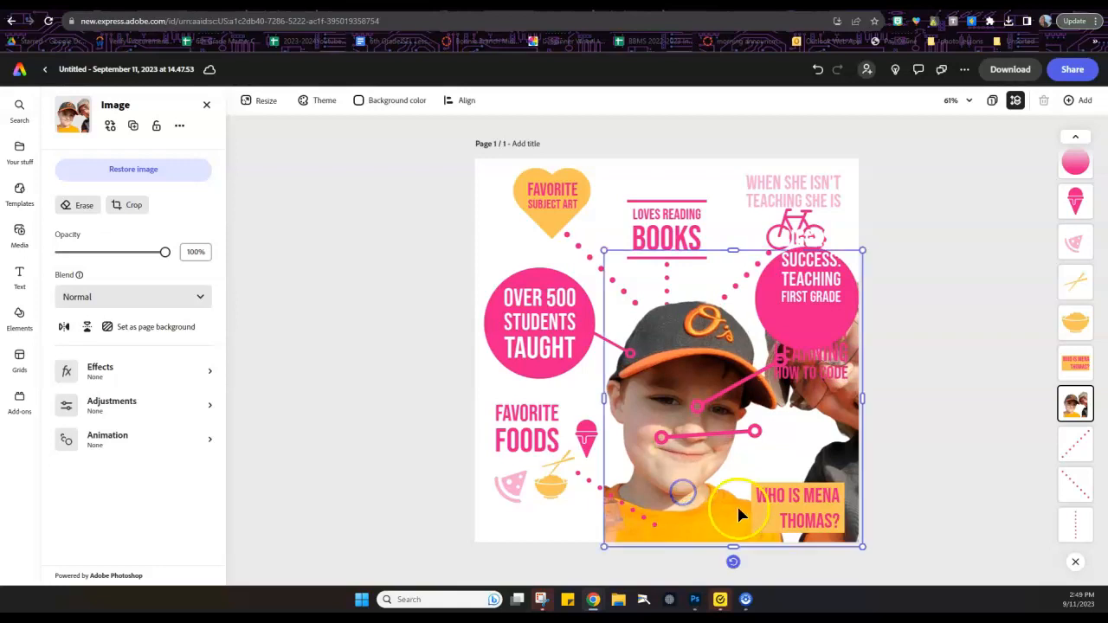
Step: Replace the sample name in the "Who is" text box with the teacher's title and surname
left_click(838, 504)
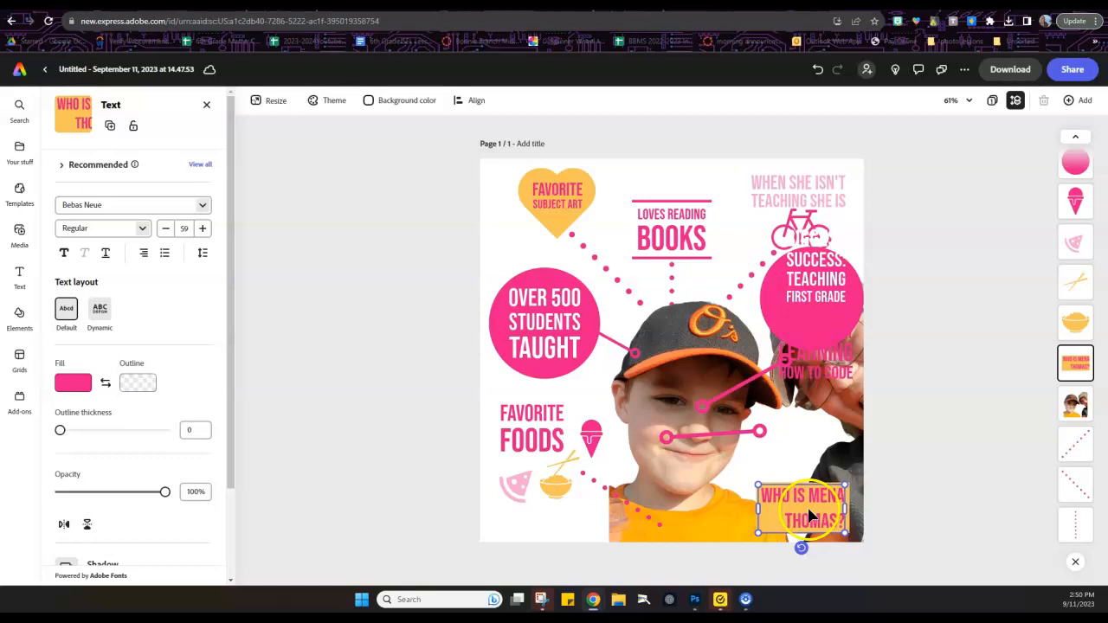
double_click(812, 506)
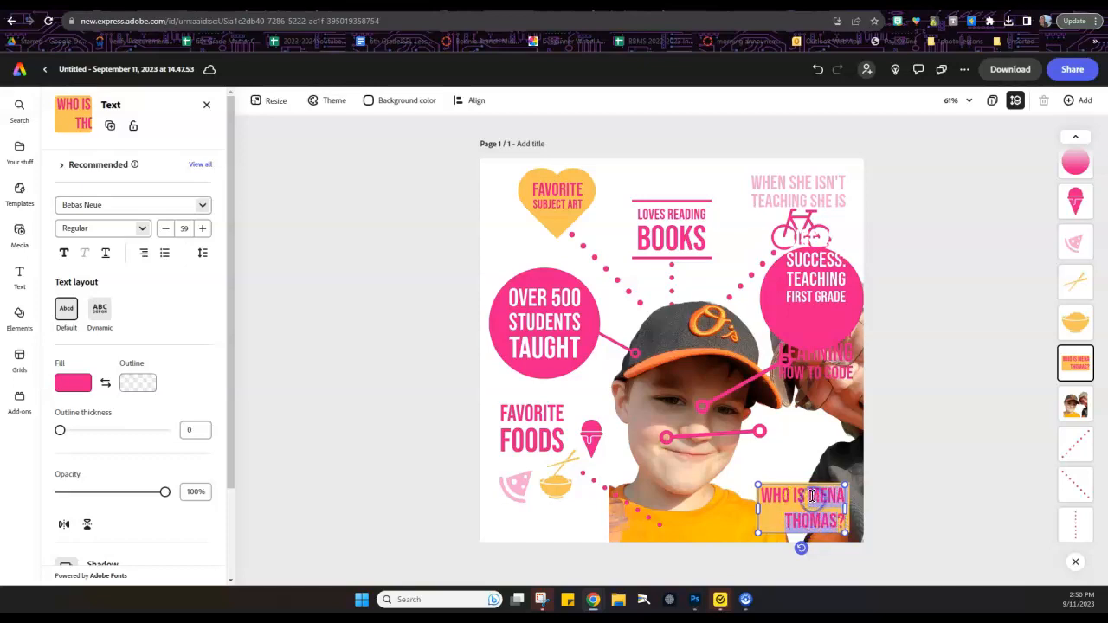
type("MRS. CHESSER")
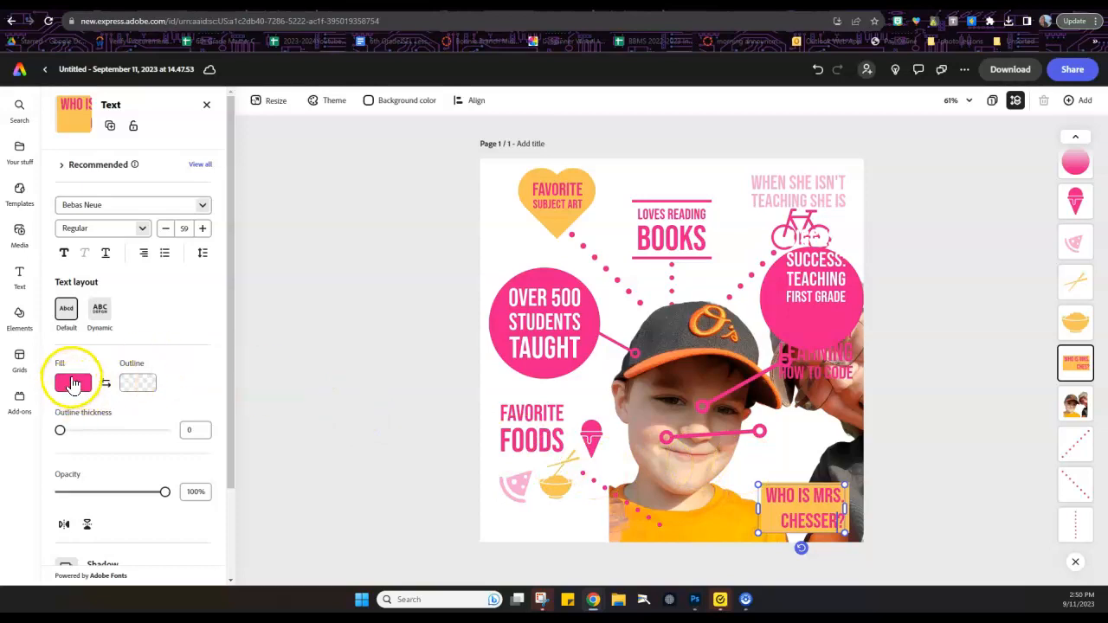
Step: Recolor all of the "Who is" text with the recommended purple fill
double_click(807, 496)
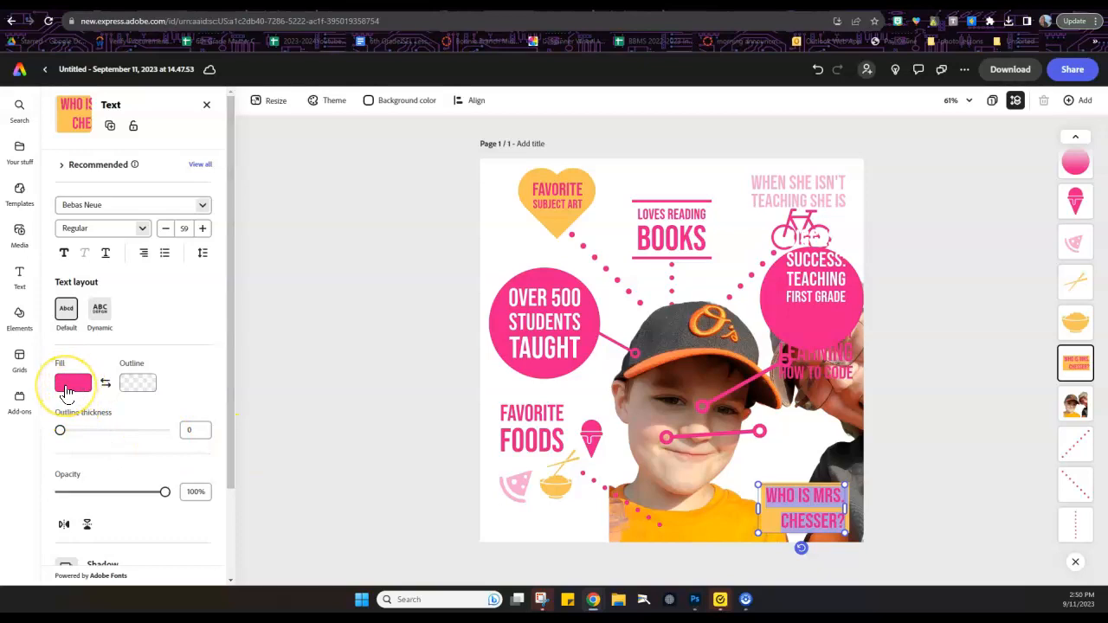
left_click(66, 391)
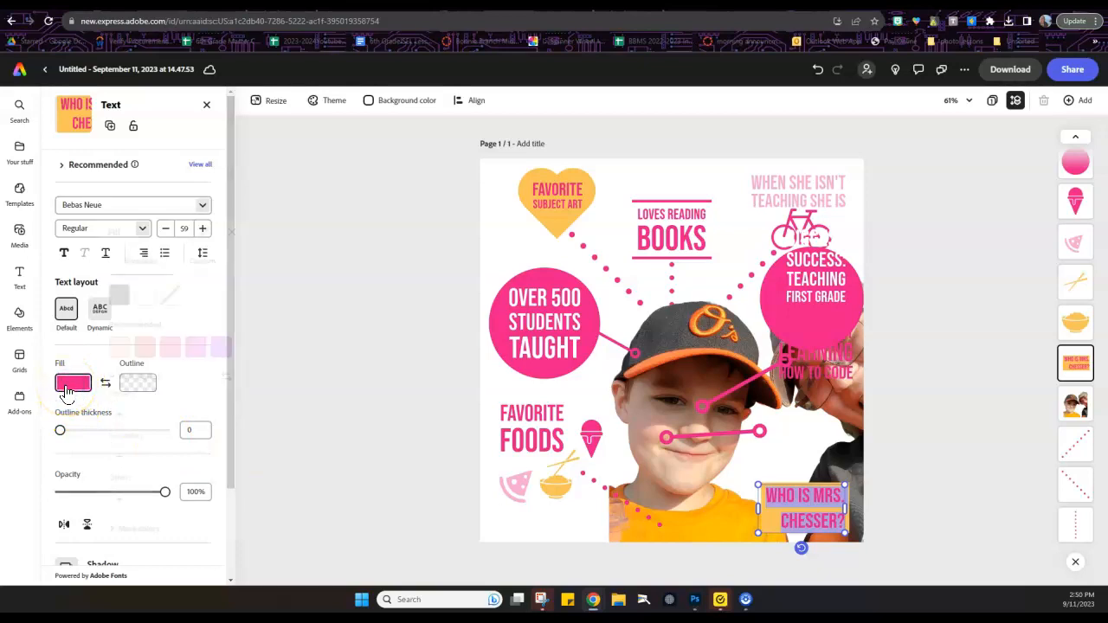
left_click(223, 348)
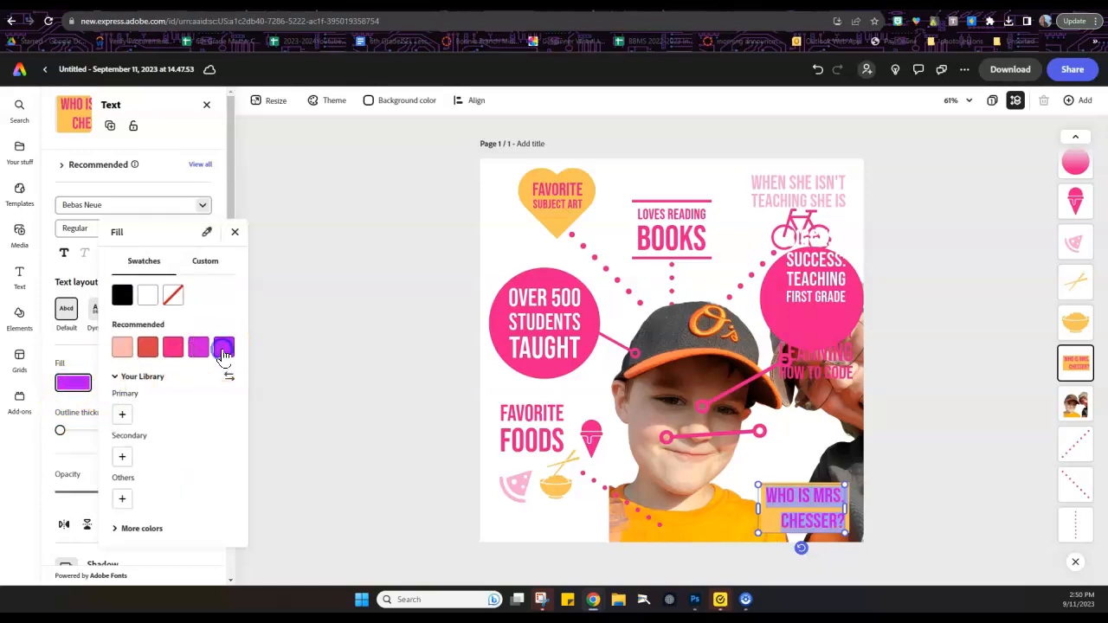
left_click(414, 474)
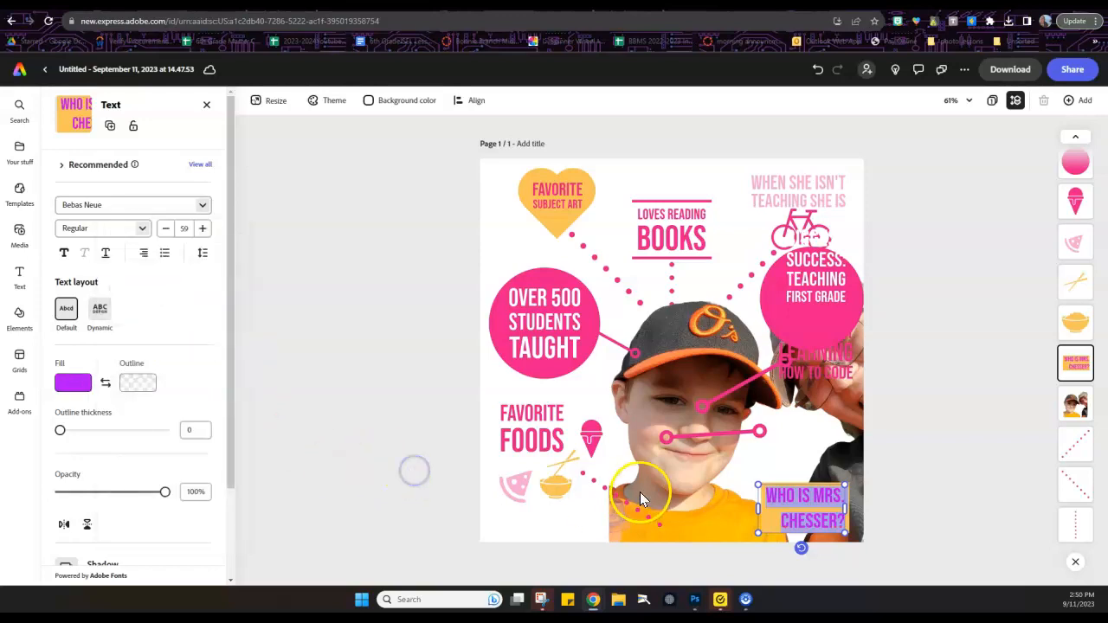
left_click(765, 525)
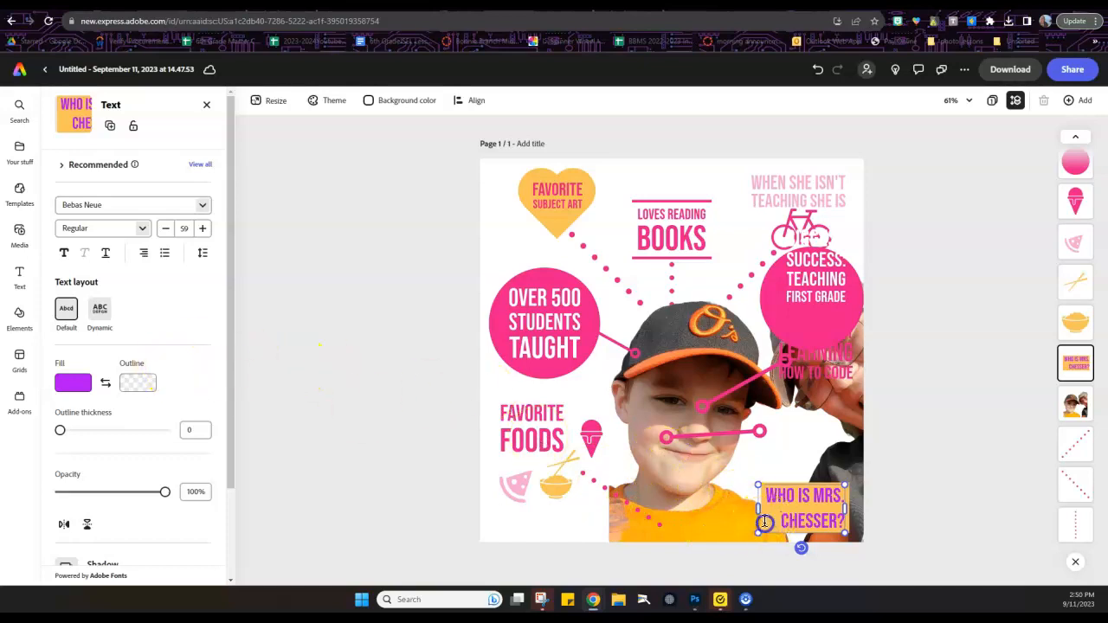
scroll(161, 332, "down", 2)
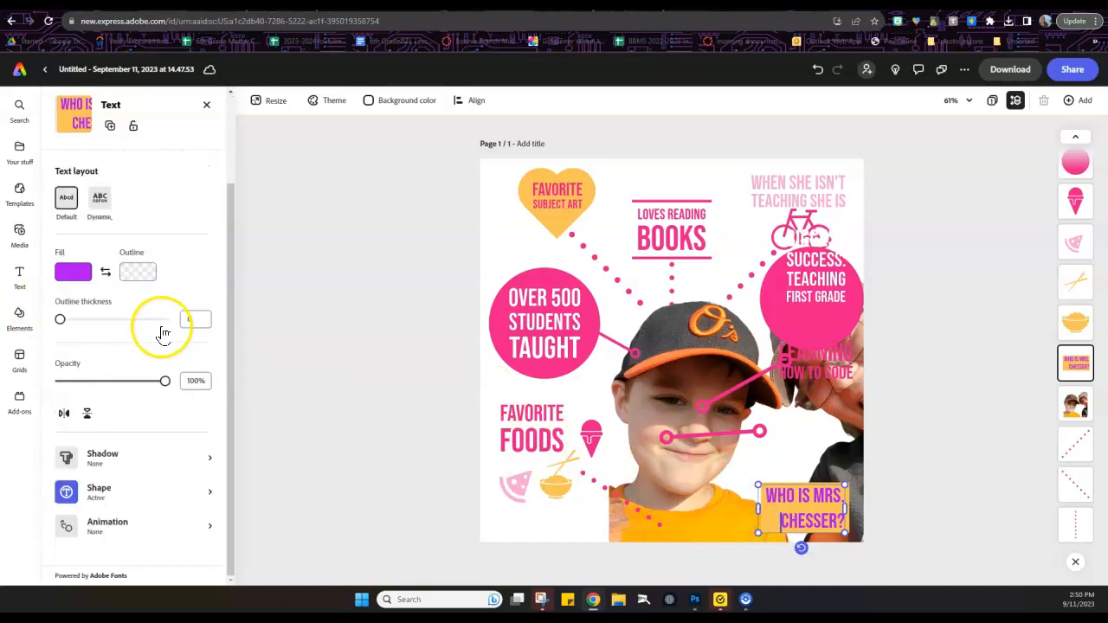
left_click(209, 493)
left_click(139, 247)
left_click(59, 104)
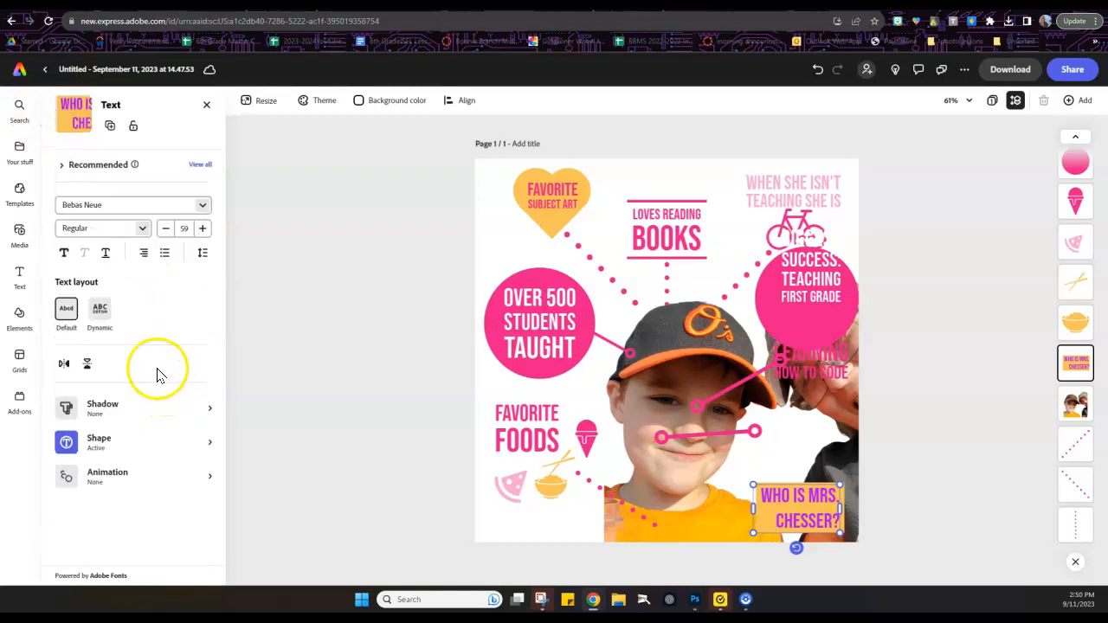
Step: Change the background shape fill behind the "Who is" text to dark blue from the extended color swatches
scroll(176, 419, "down", 2)
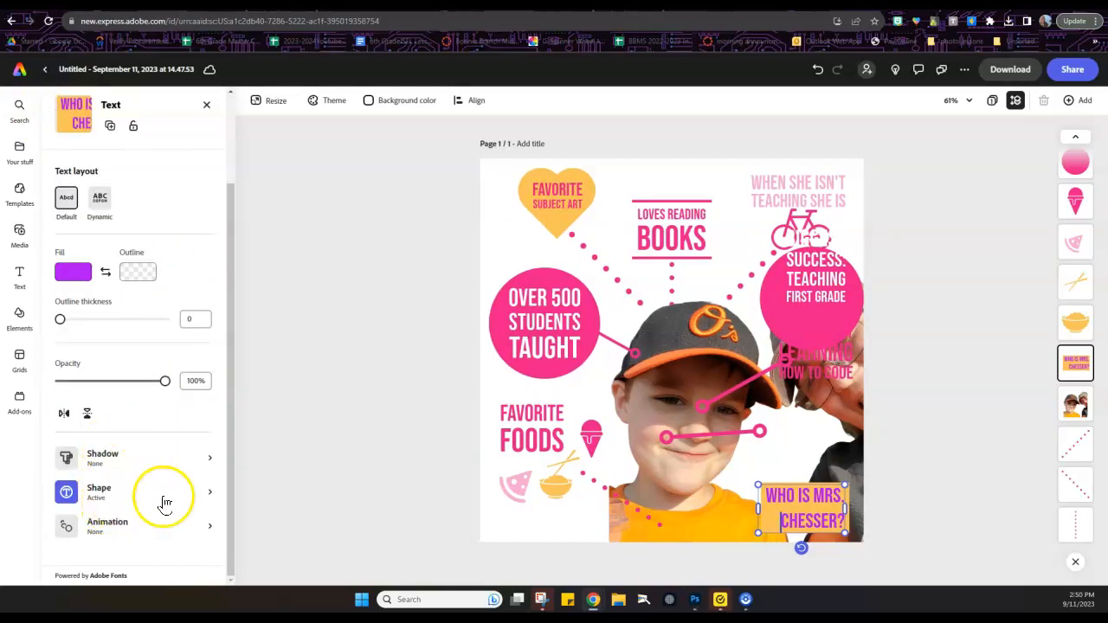
left_click(213, 495)
left_click(144, 248)
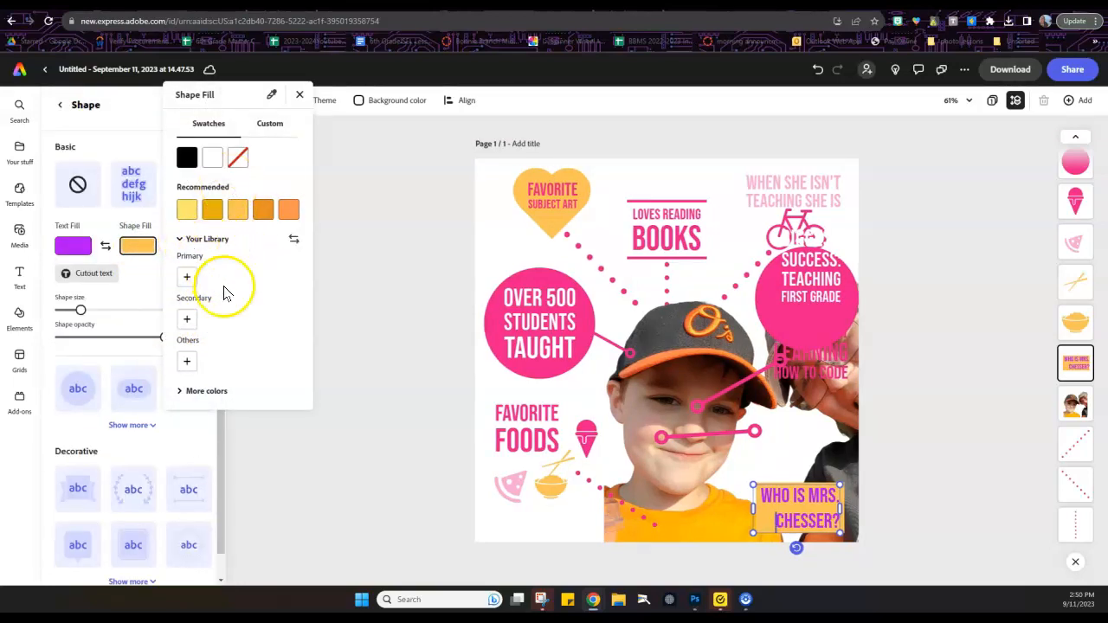
left_click(192, 397)
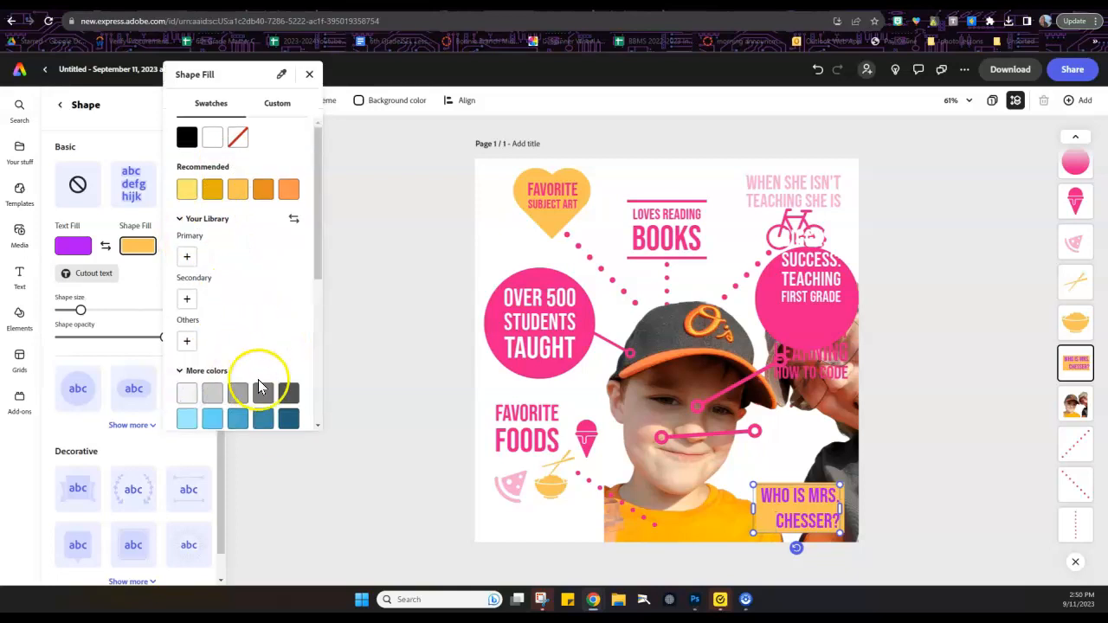
scroll(260, 389, "down", 3)
scroll(265, 372, "down", 2)
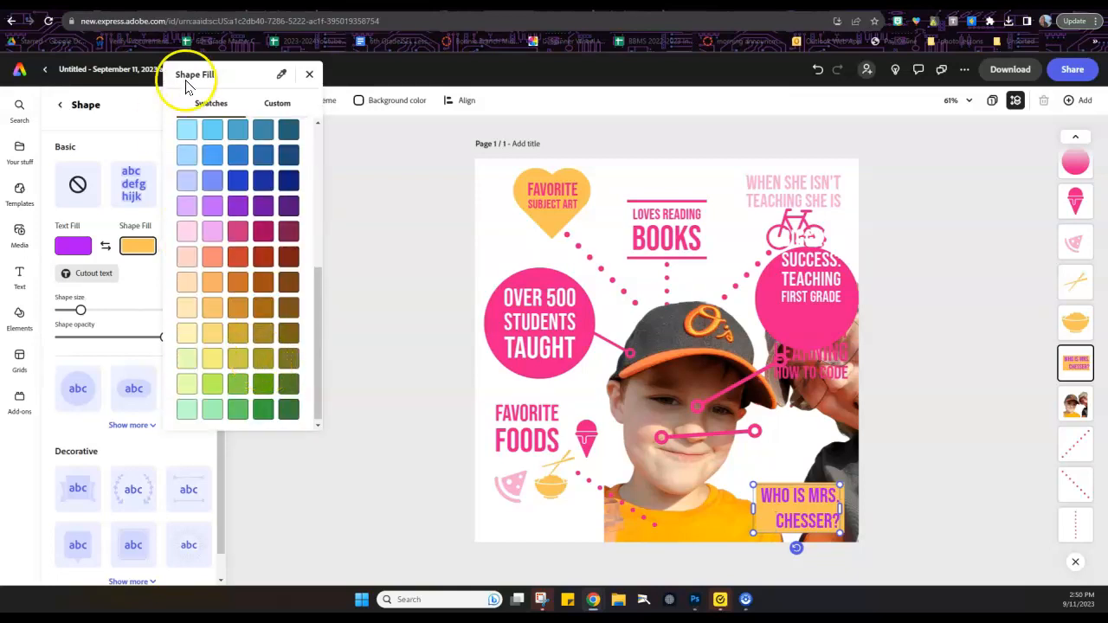
left_click(262, 183)
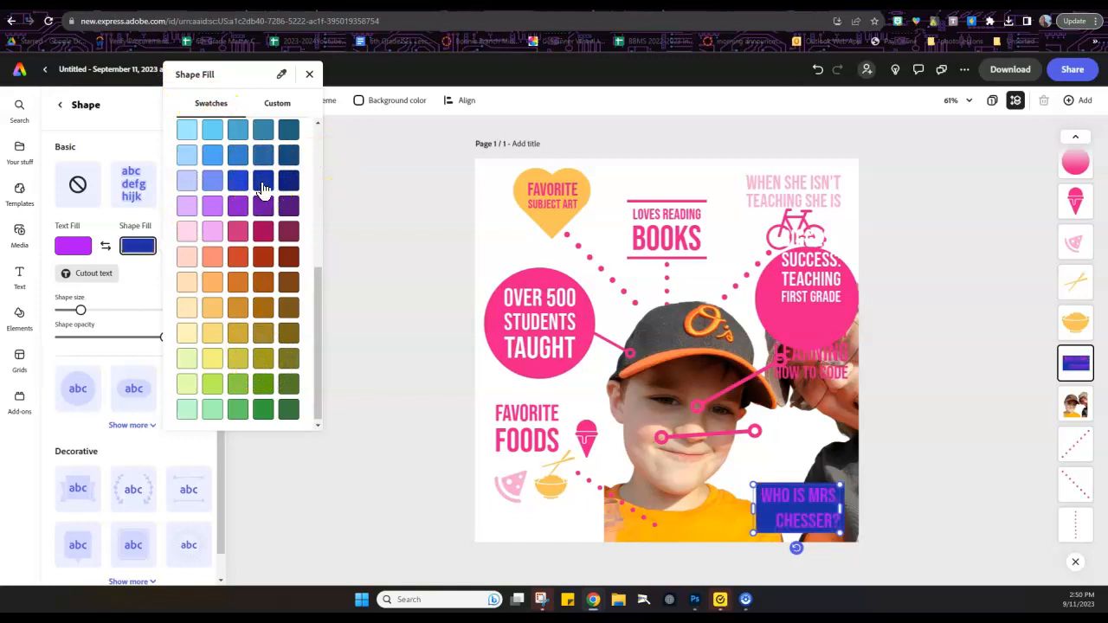
Step: Change the shape fill behind the "Who is" text to the light periwinkle swatch #C2CCFF
left_click(236, 183)
left_click(191, 185)
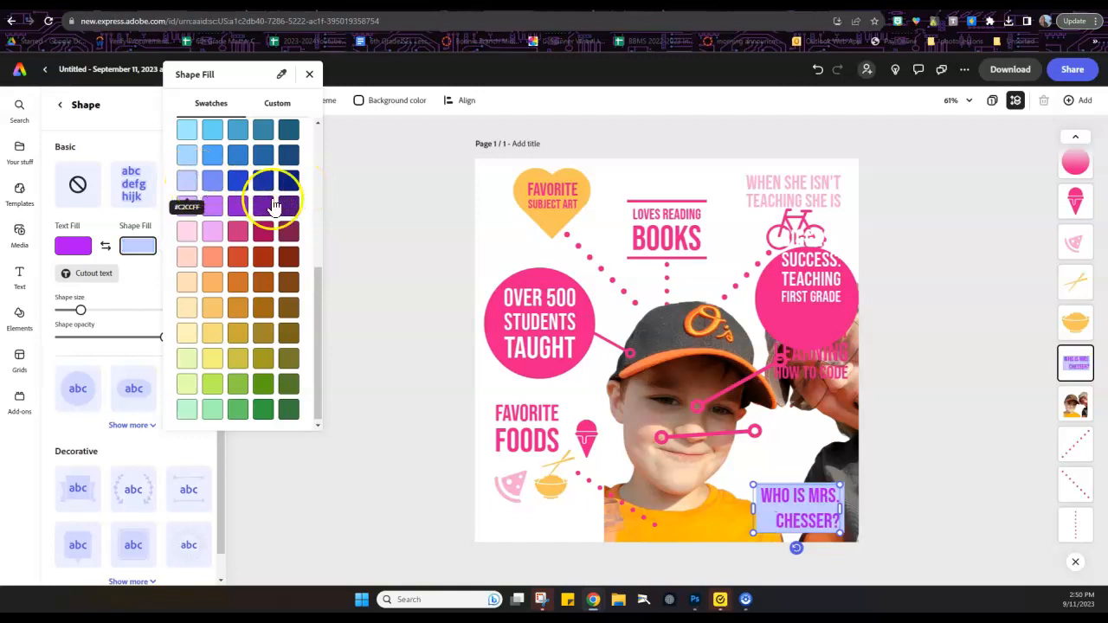
left_click(904, 329)
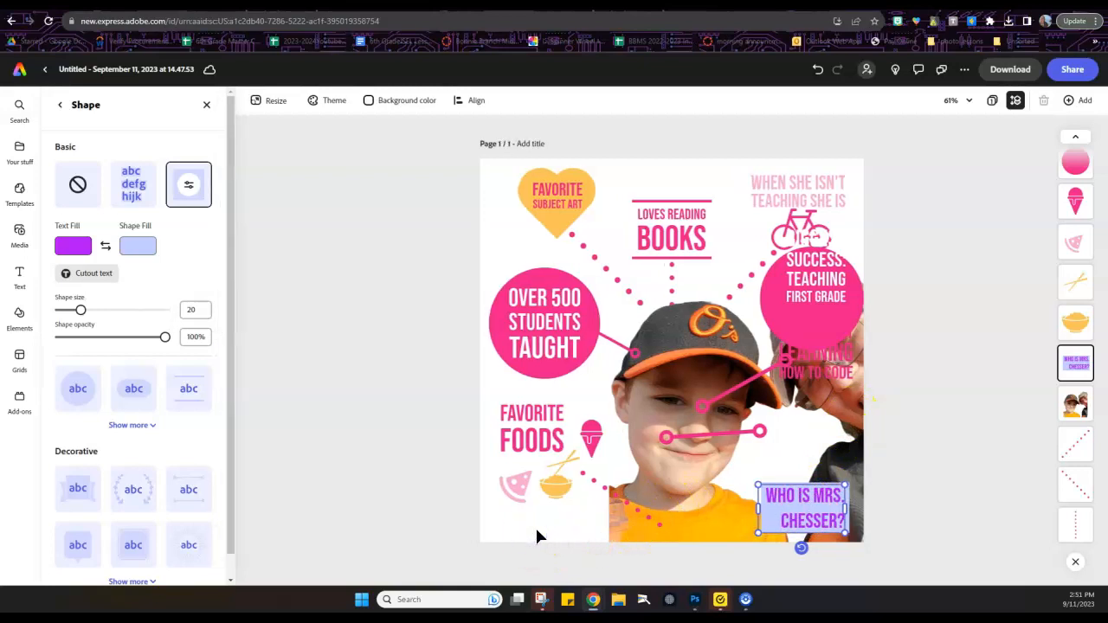
Step: Set the page's background color to a custom muted purple, #AD8FB3
left_click(397, 103)
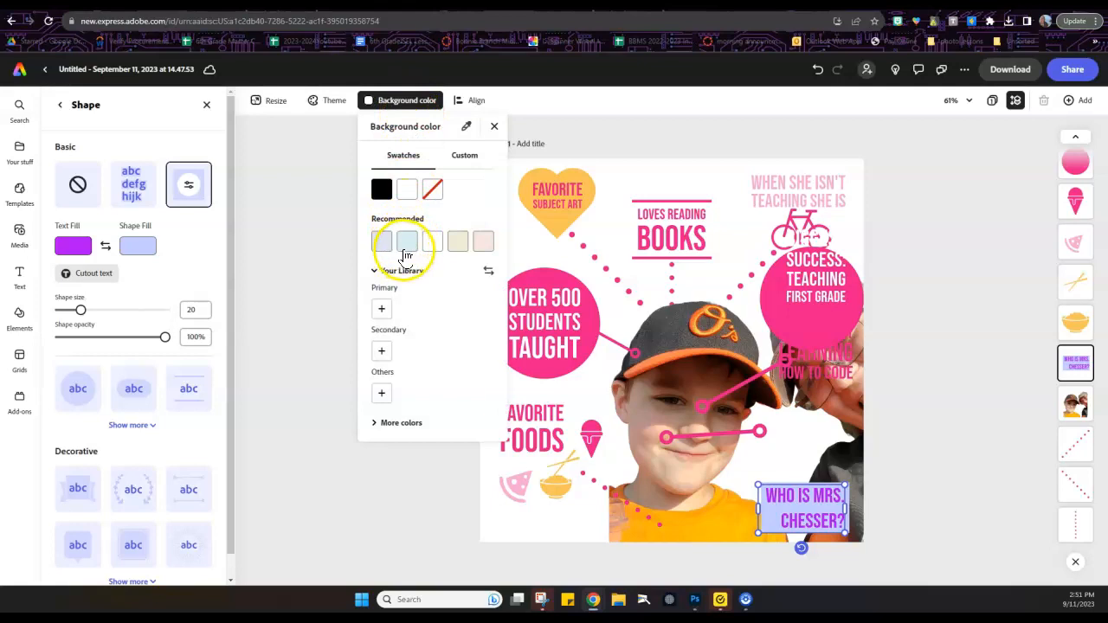
left_click(401, 423)
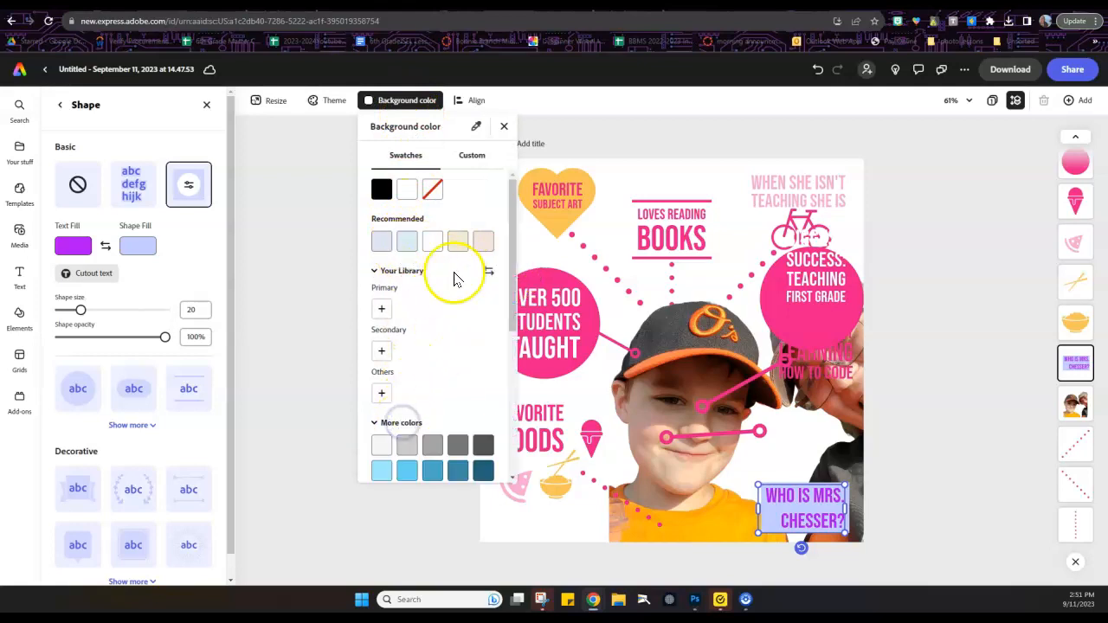
left_click(472, 156)
left_click(470, 186)
left_click(455, 216)
left_click_drag(454, 217, 398, 235)
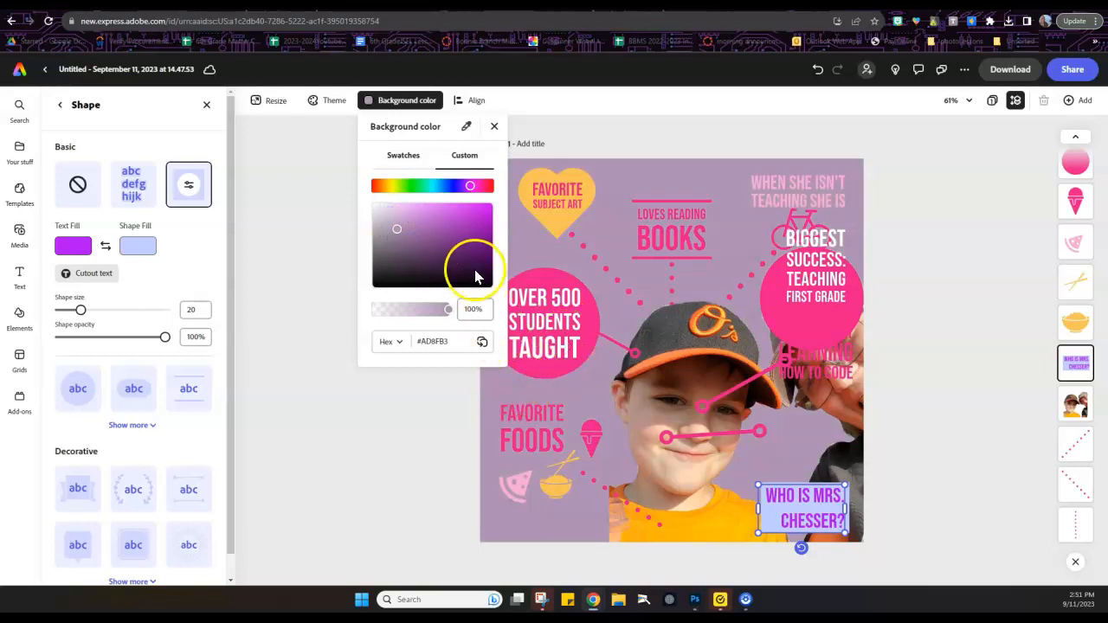
left_click(493, 127)
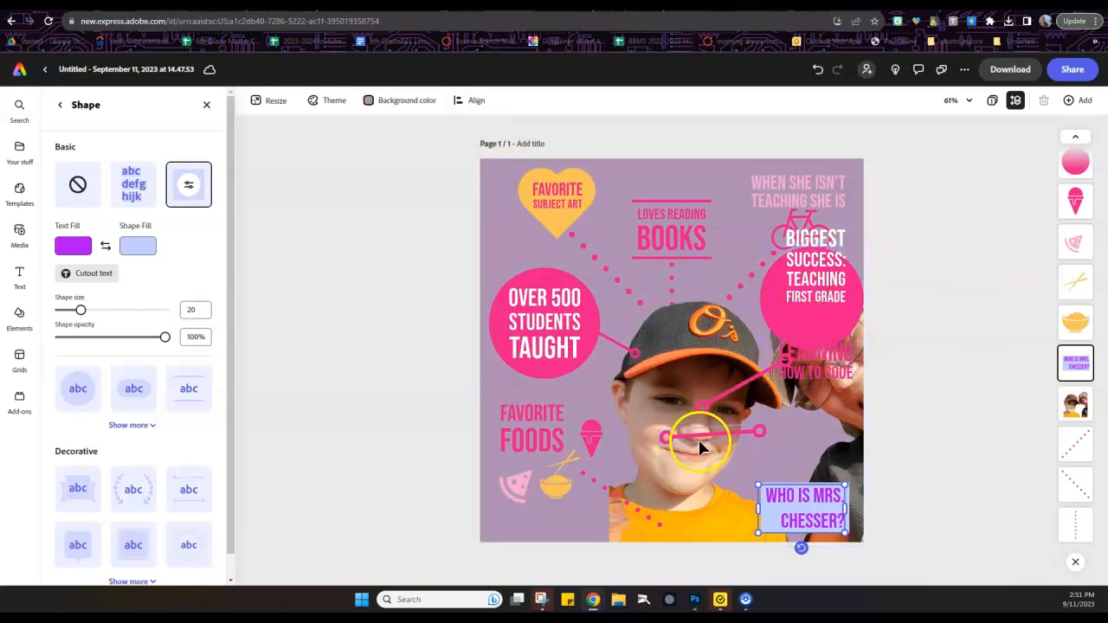
Step: Move the pink connector line off the boy's mouth so it sits just above the "Who is" text
left_click(766, 451)
mouse_move(766, 451)
left_mouse_down()
mouse_move(786, 450)
mouse_move(783, 441)
mouse_move(769, 459)
left_mouse_up()
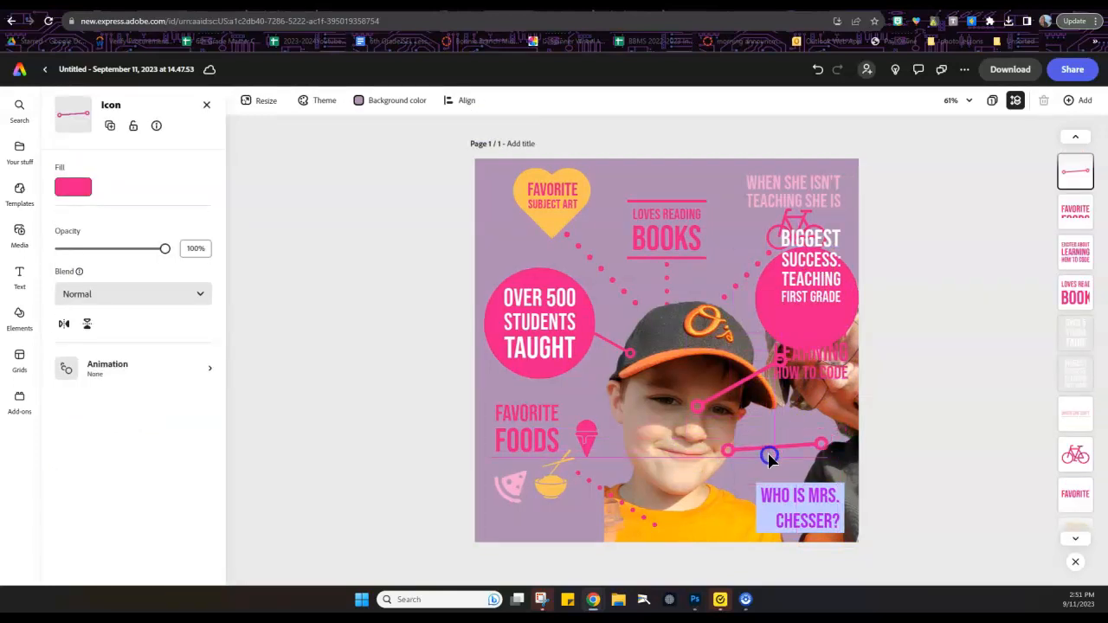
Step: Duplicate the ice cream cone icon beside "Favorite Foods" and delete the copy
left_click(588, 444)
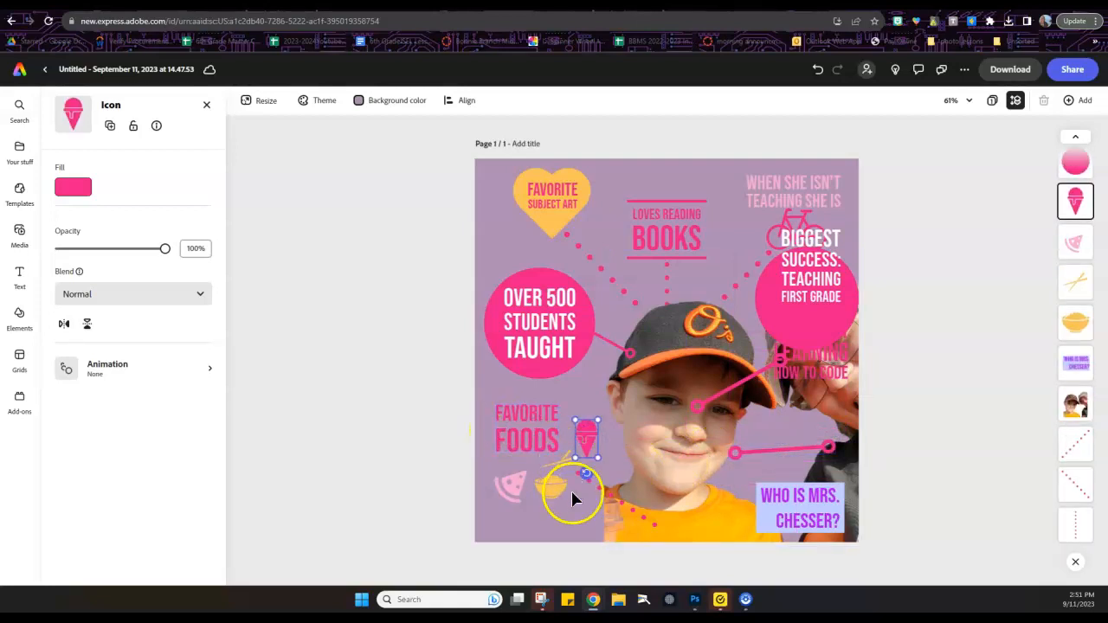
left_click(114, 126)
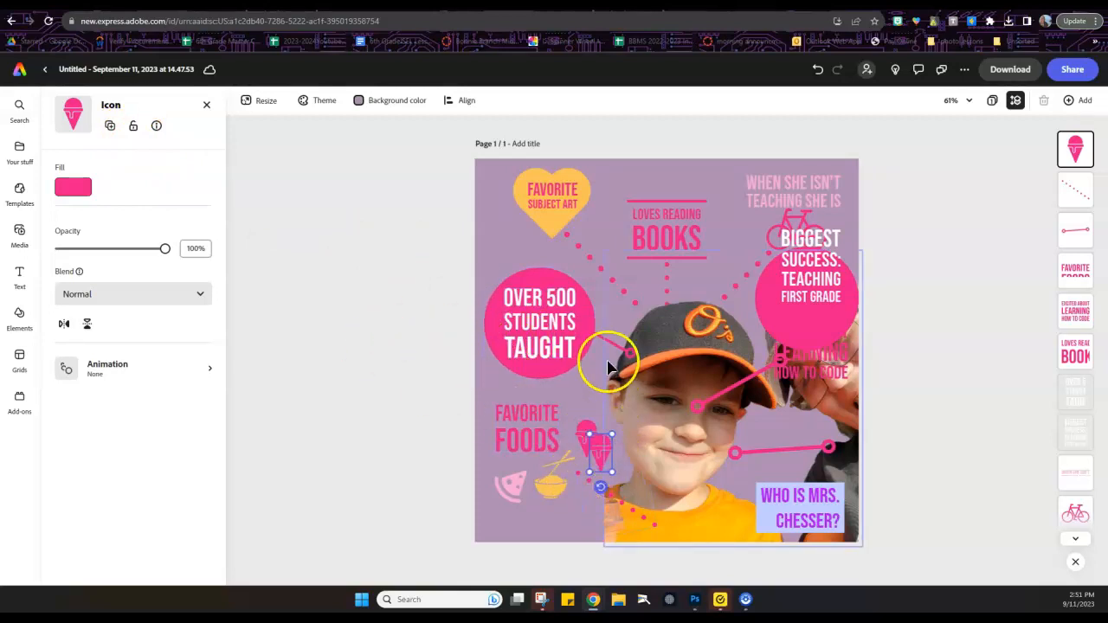
right_click(592, 456)
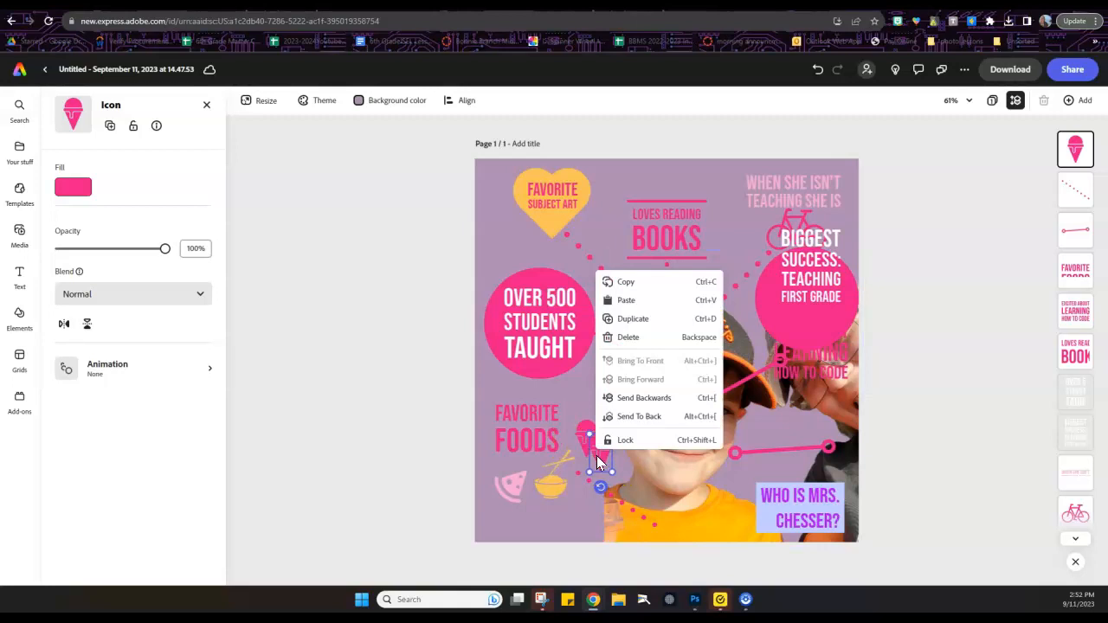
left_click(628, 336)
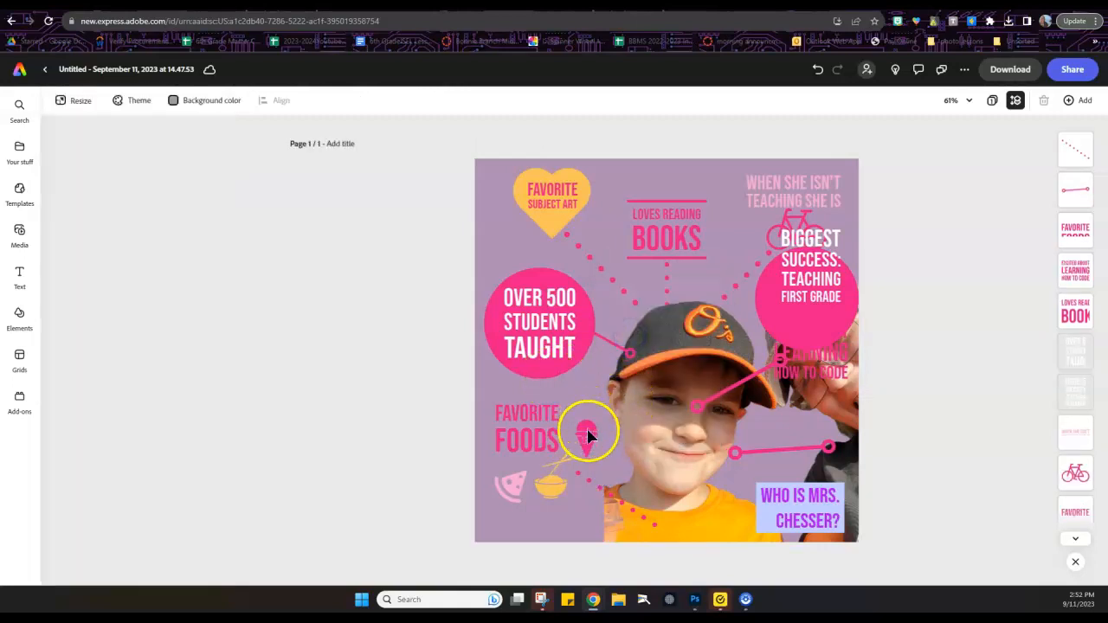
Step: Delete the original ice cream cone icon beside the "Favorite Foods" text
left_click(490, 441)
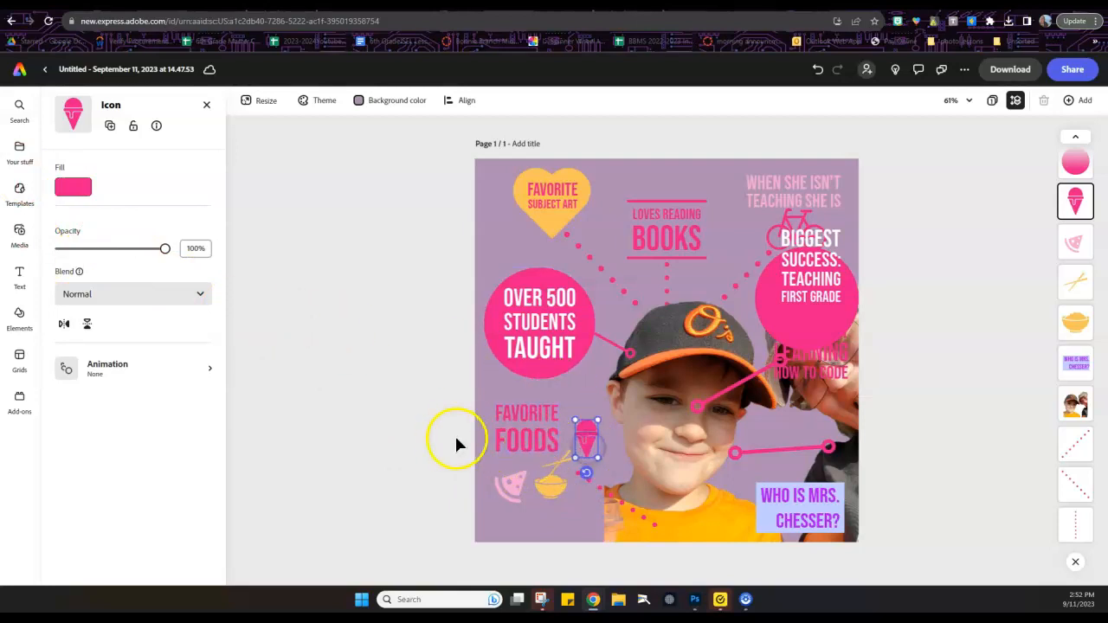
left_click(487, 438)
left_click(495, 443)
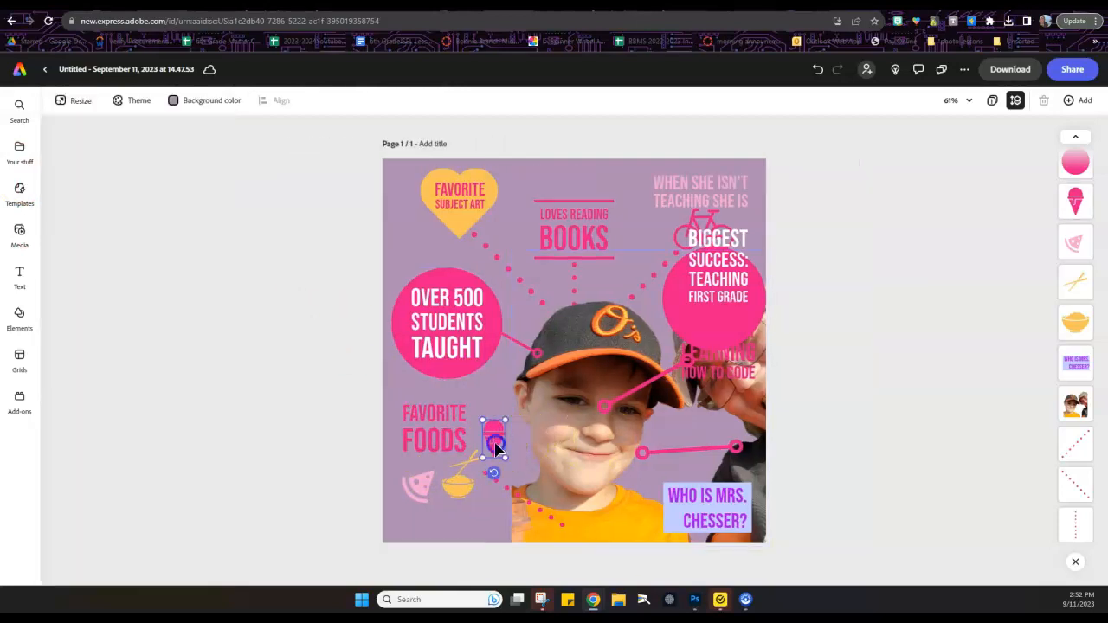
right_click(587, 447)
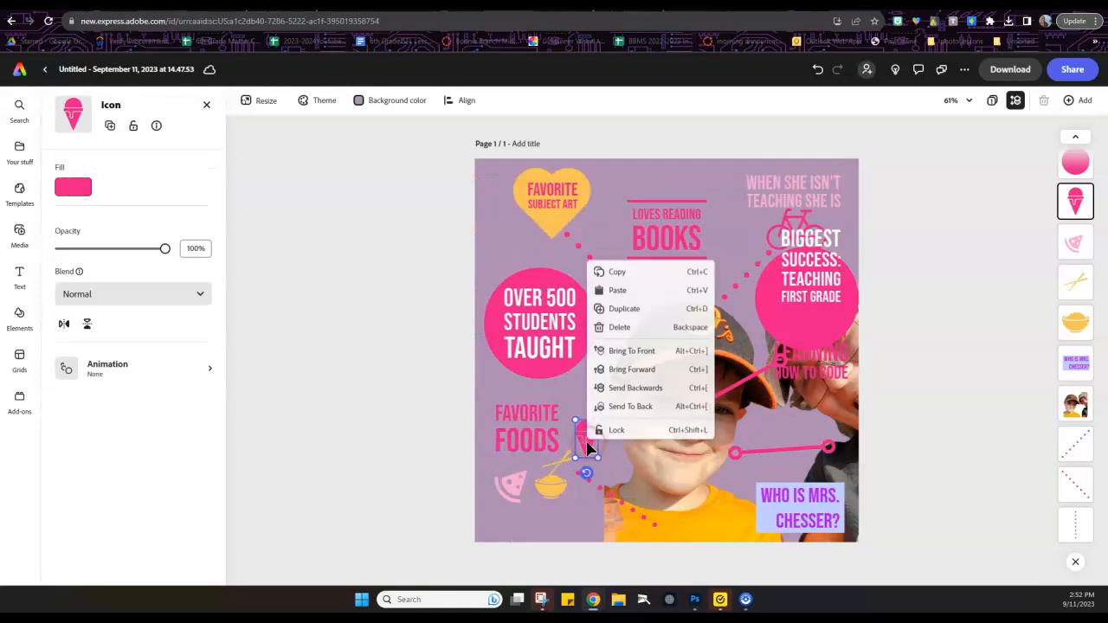
left_click(623, 327)
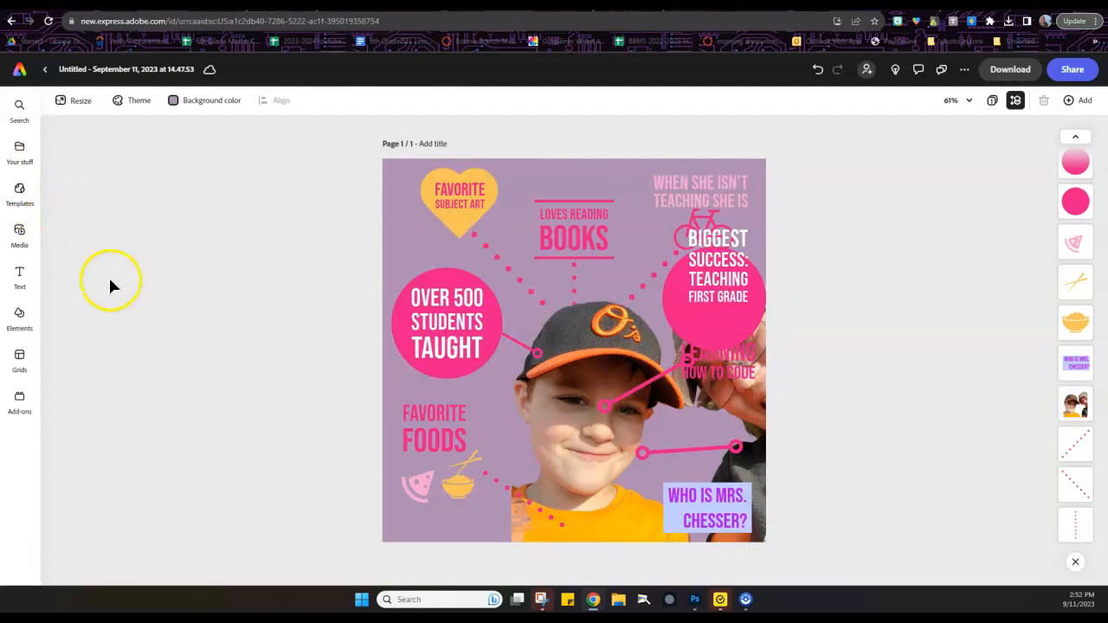
Step: Search the icon elements for "sushi" and add the icon of a sushi roll with chopsticks to the page
left_click(22, 318)
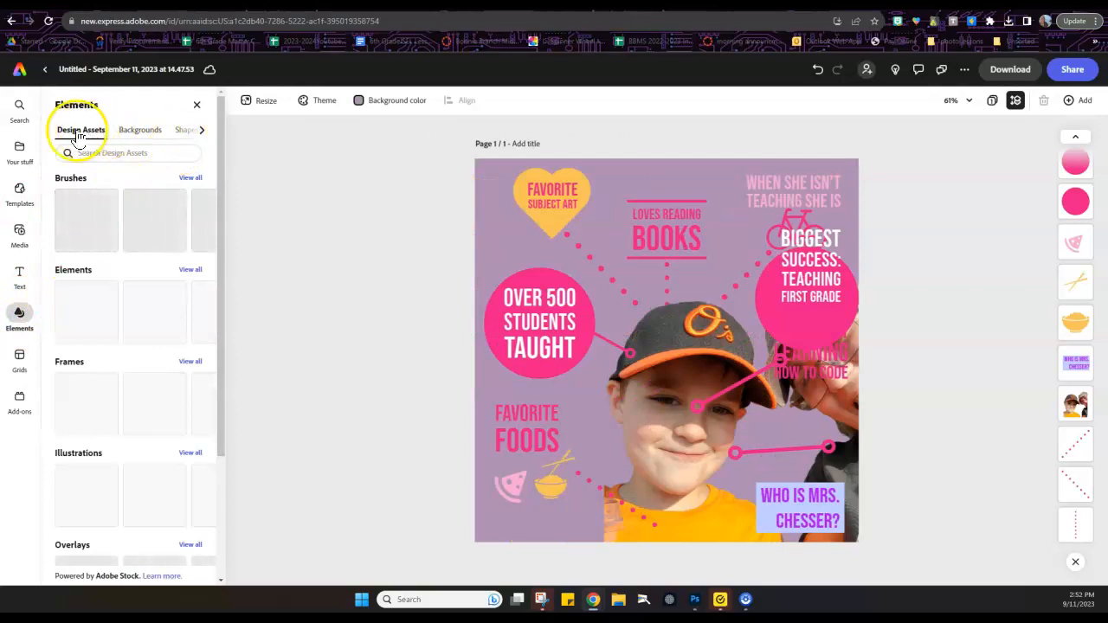
left_click(202, 129)
left_click(185, 132)
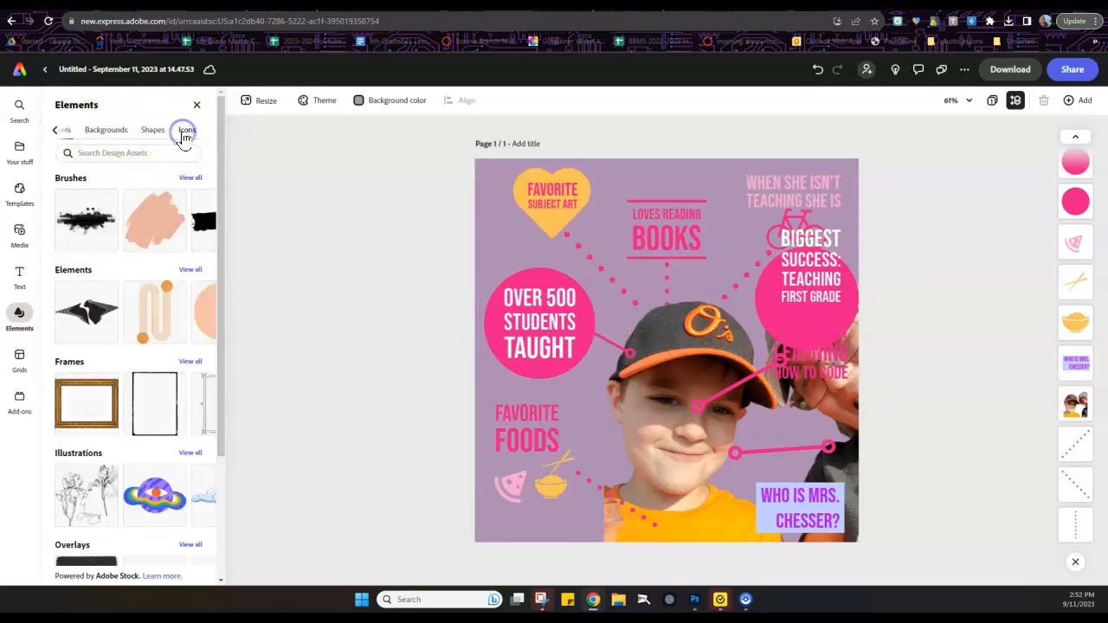
left_click(131, 154)
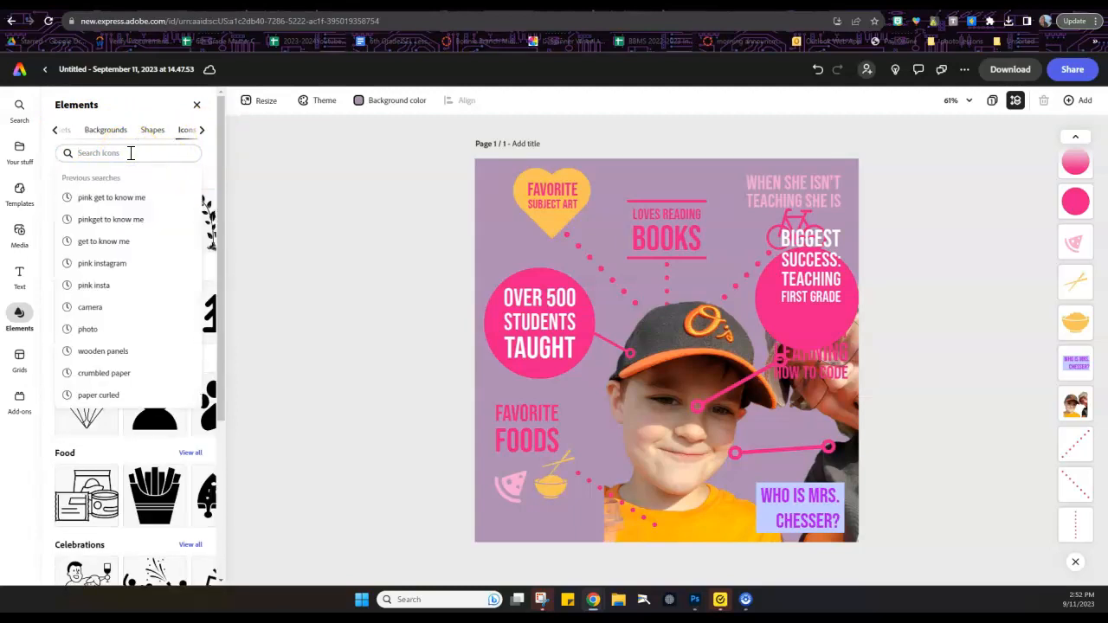
type("sushi")
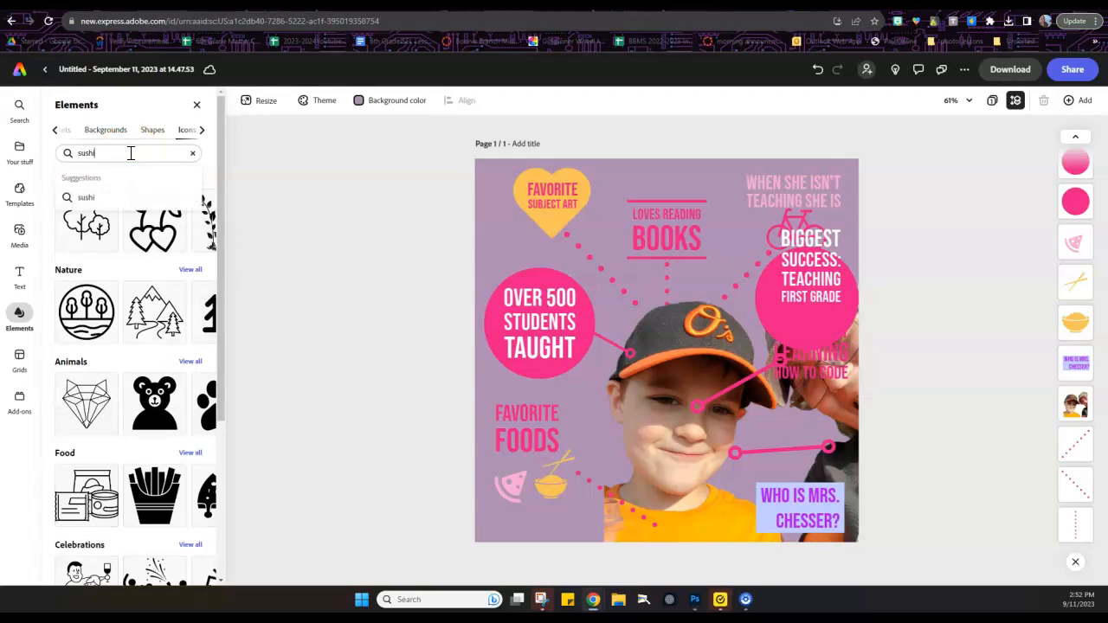
key("Return")
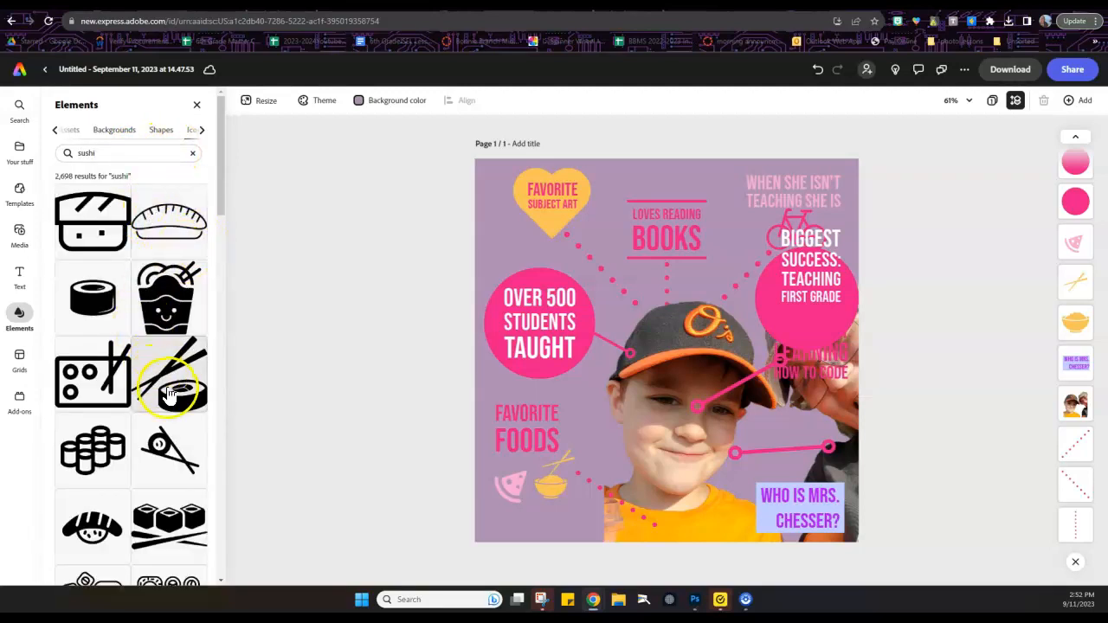
scroll(173, 378, "down", 1)
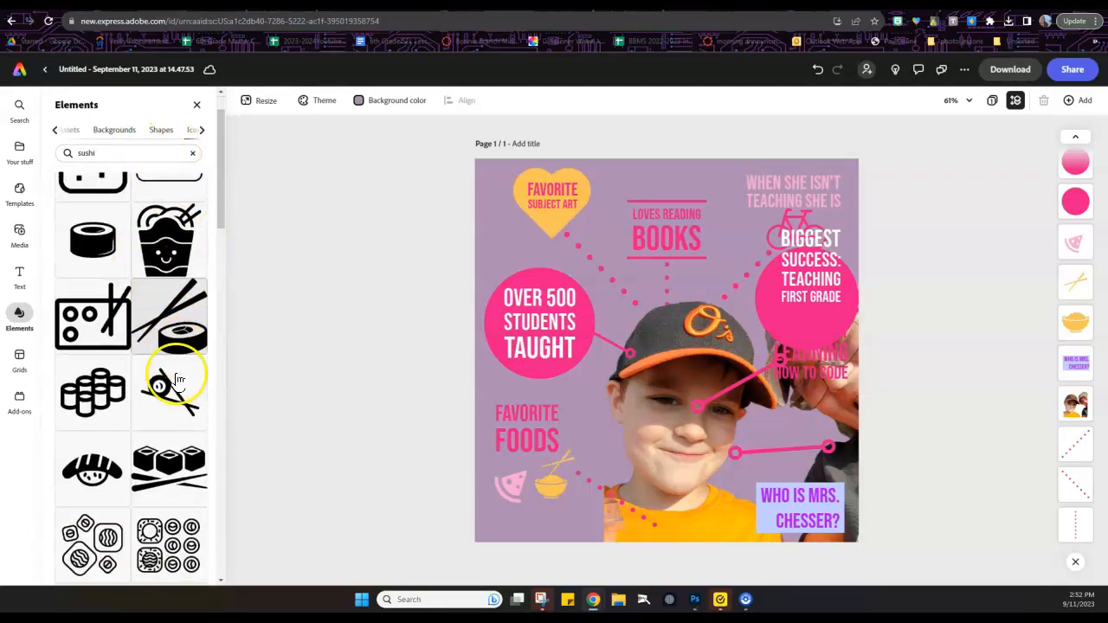
left_click(176, 331)
Step: Shrink the sushi icon to less than half its size and place it directly beside the "Favorite Foods" text
left_click_drag(692, 394, 591, 447)
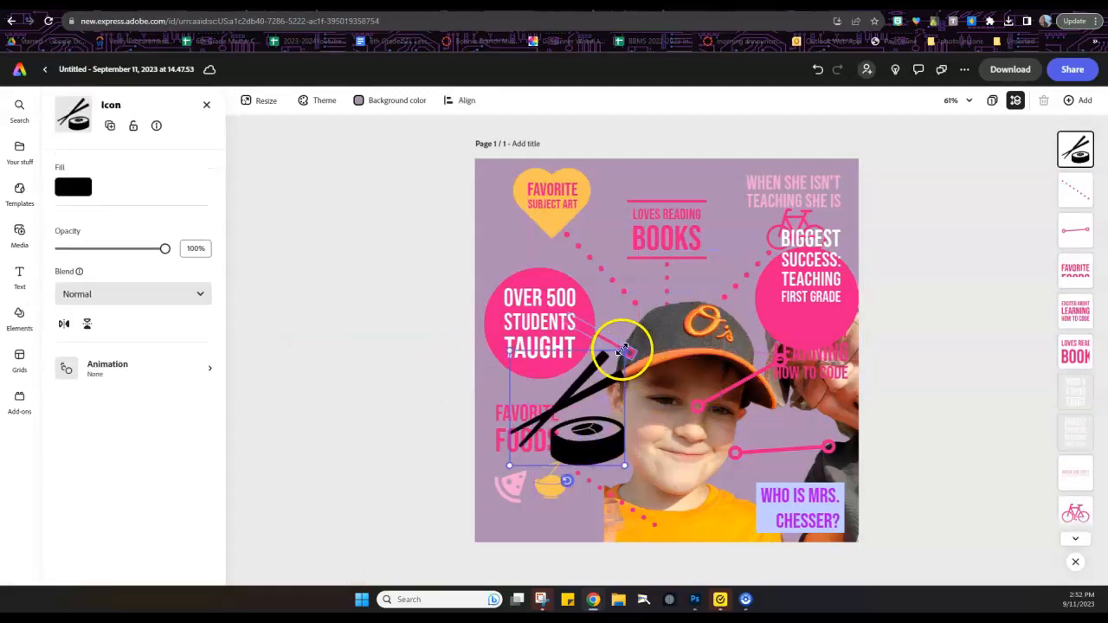
left_click_drag(623, 350, 561, 422)
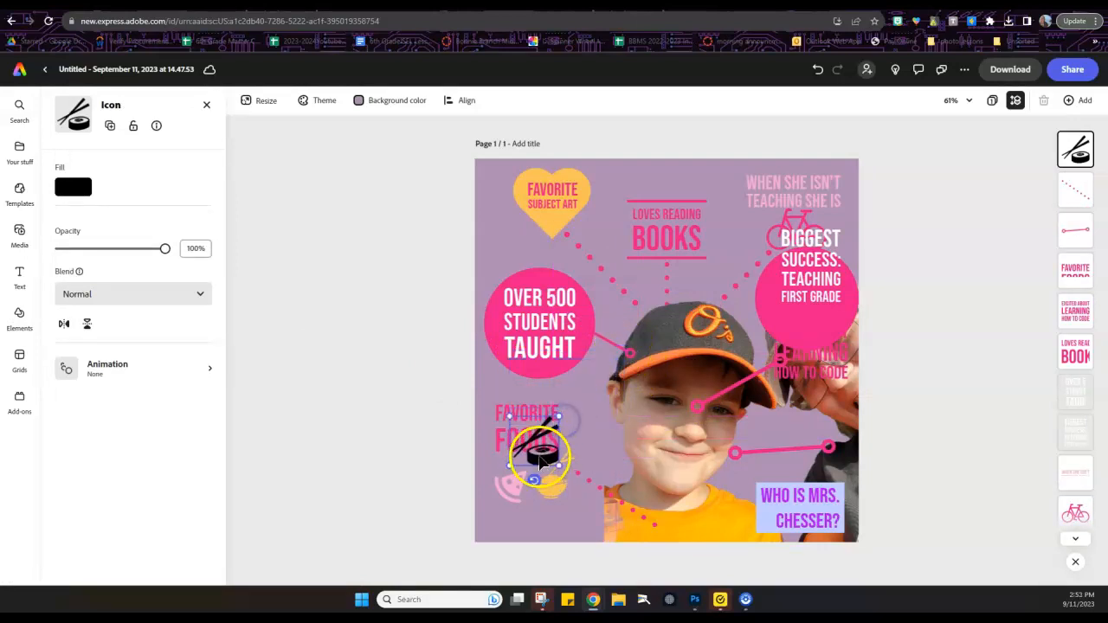
left_click_drag(557, 462, 594, 447)
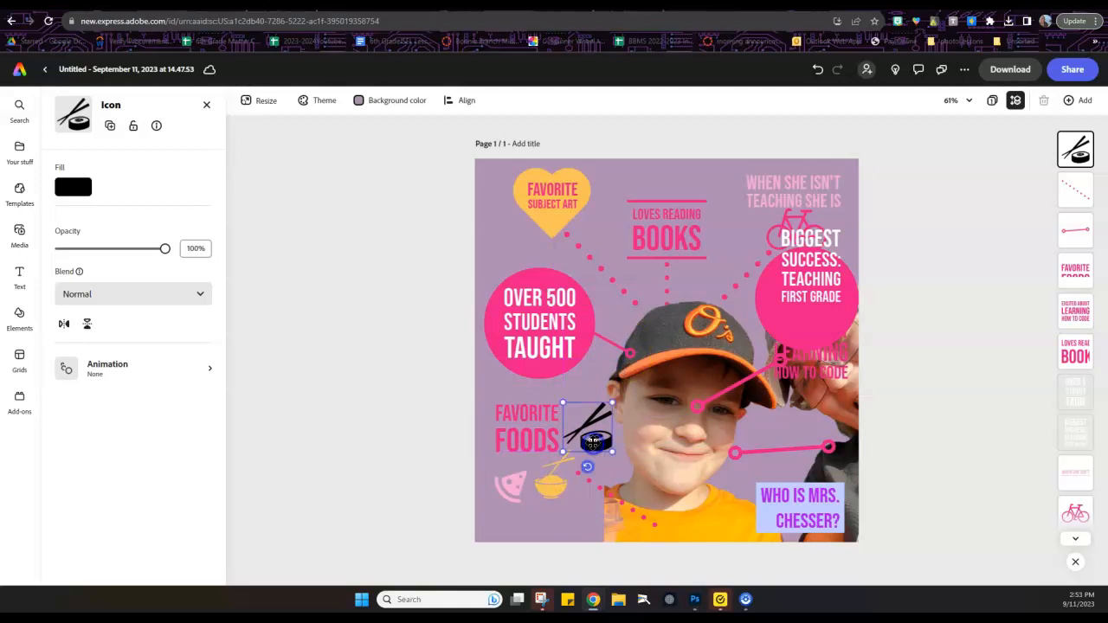
Step: Recolor the sushi icon with a dark blue fill from the extended color swatches
left_click(80, 190)
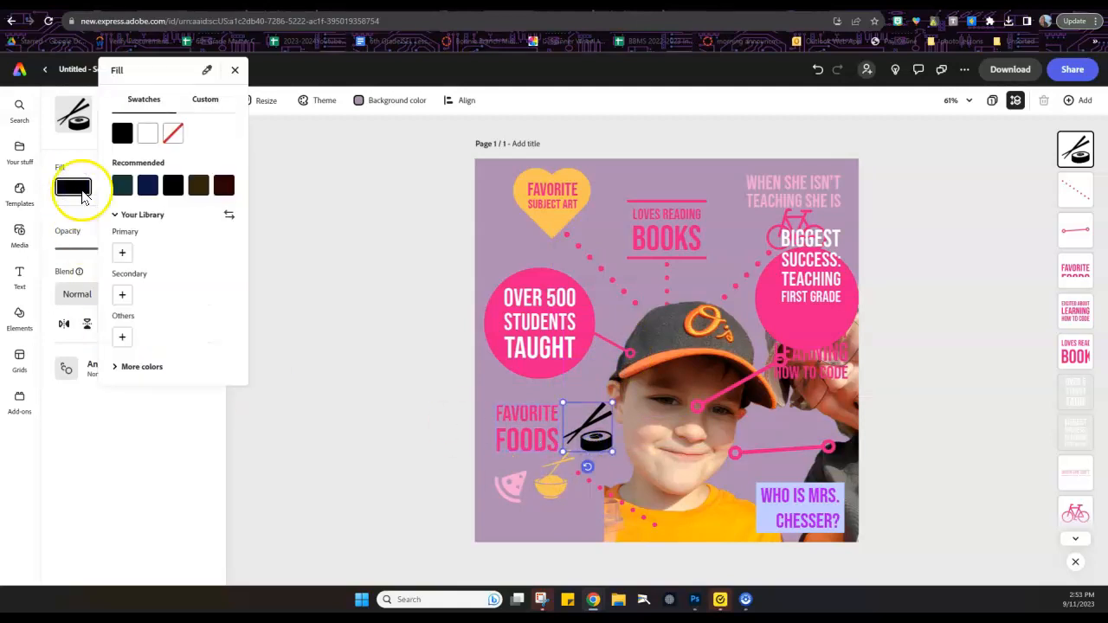
left_click(139, 369)
scroll(198, 396, "down", 2)
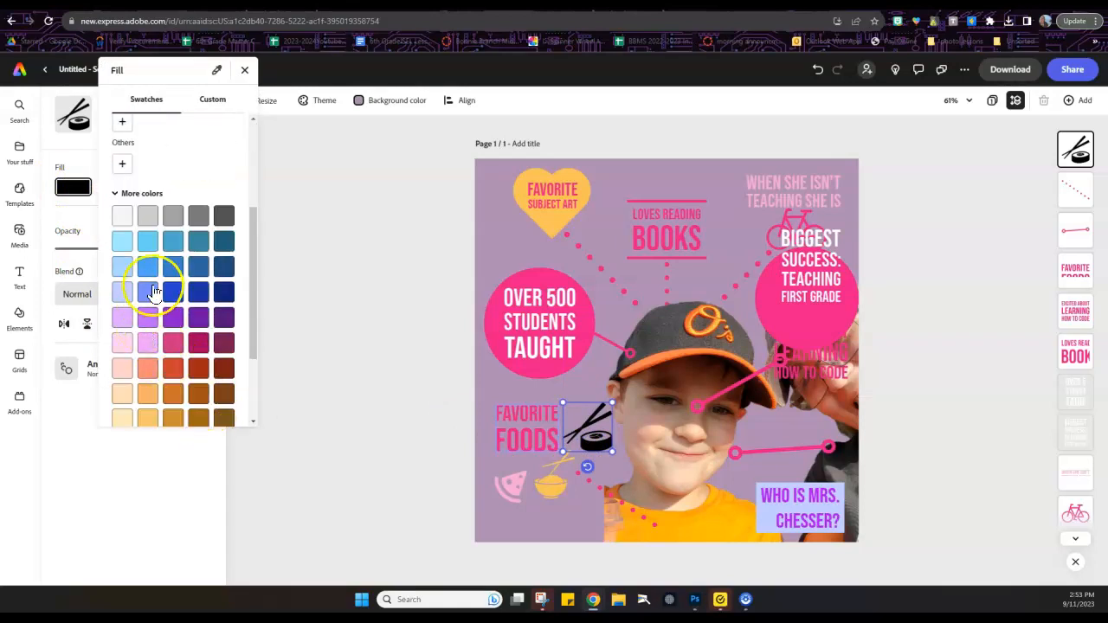
left_click(148, 269)
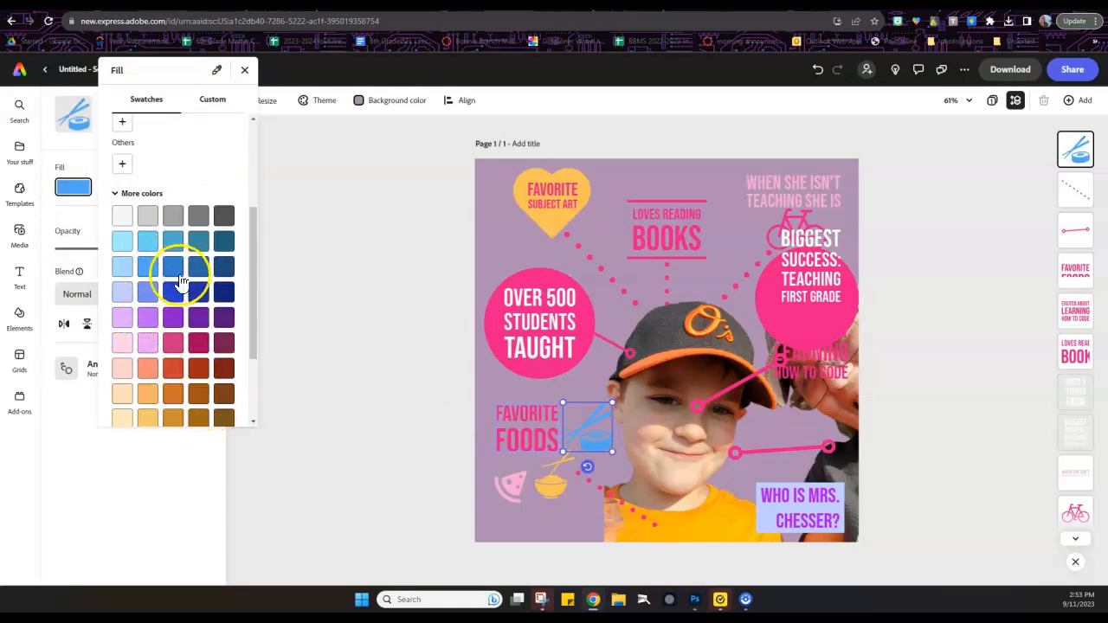
left_click(174, 294)
left_click(197, 298)
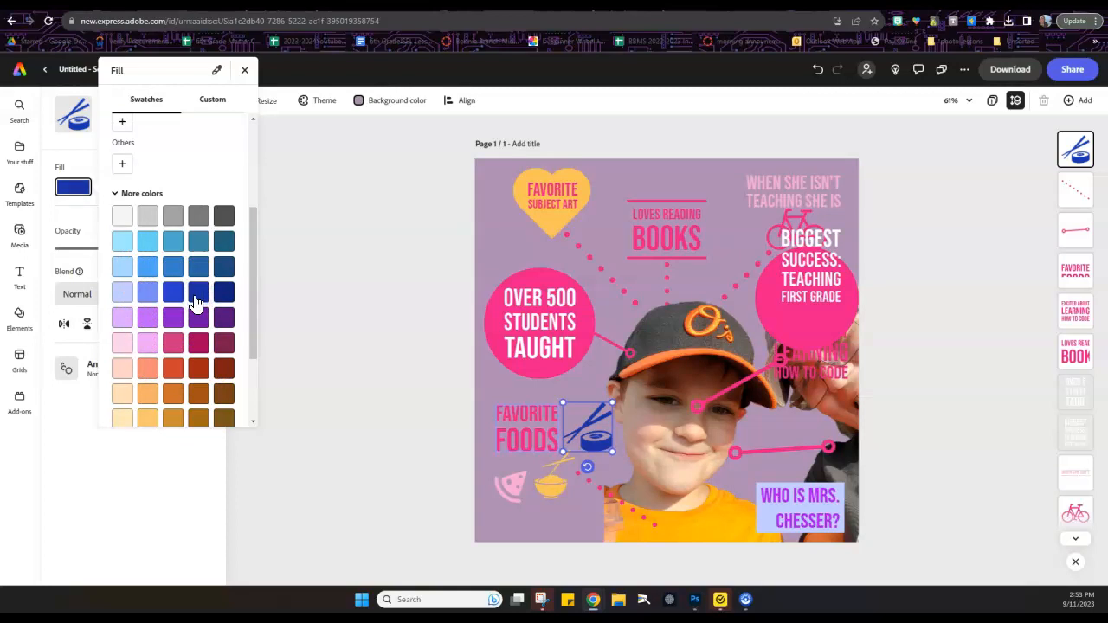
left_click(429, 490)
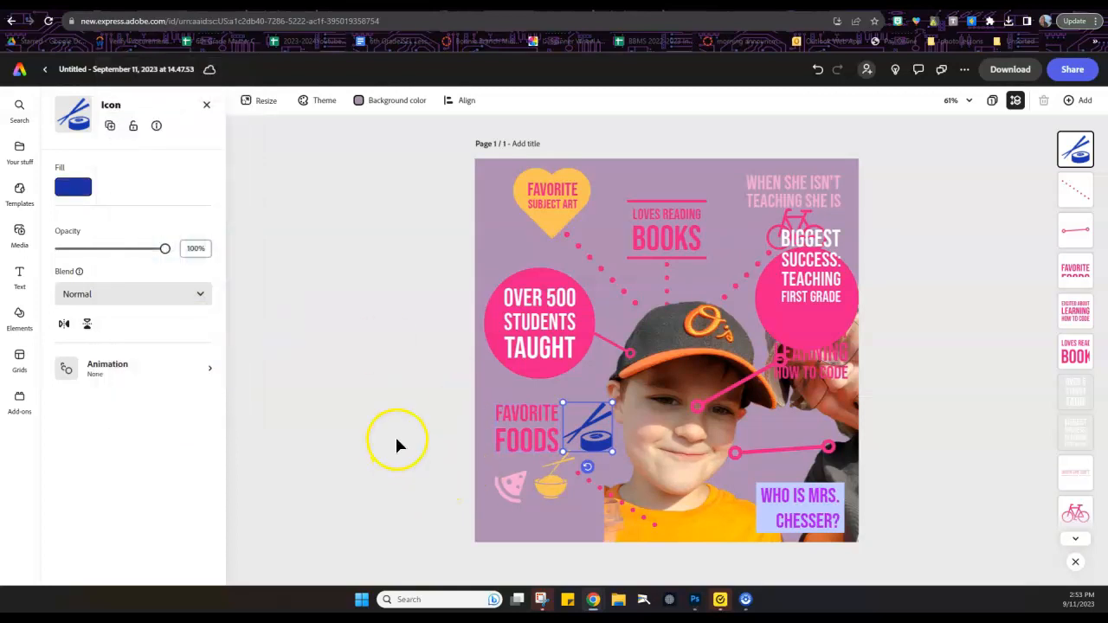
Step: Delete the yellow chopsticks icon and the yellow bowl icon below the "Favorite Foods" text
left_click(554, 485)
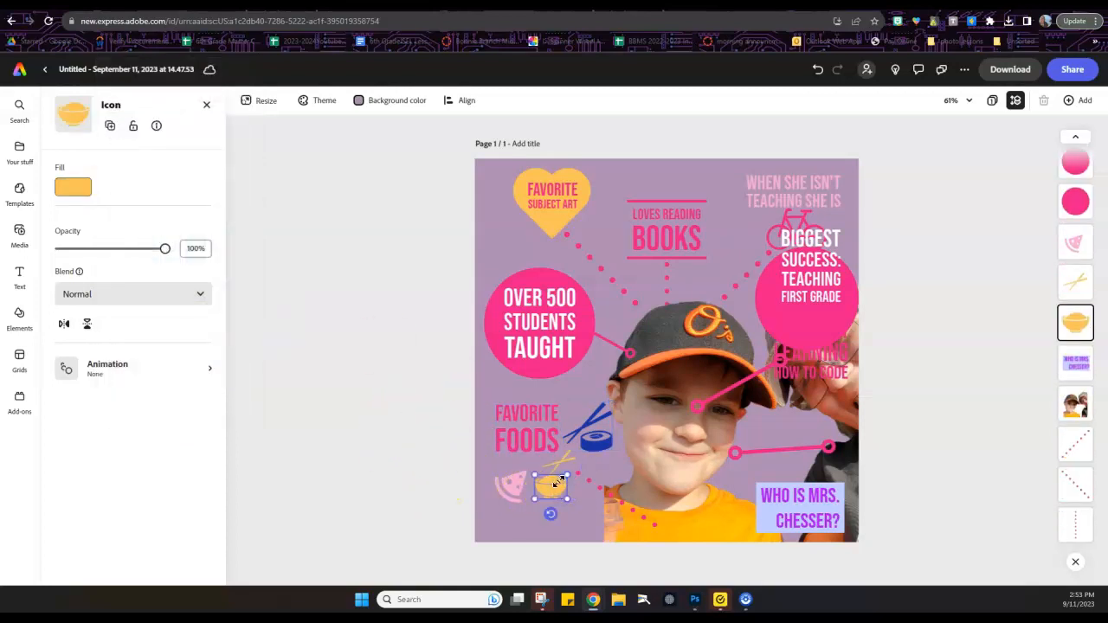
left_click(564, 472)
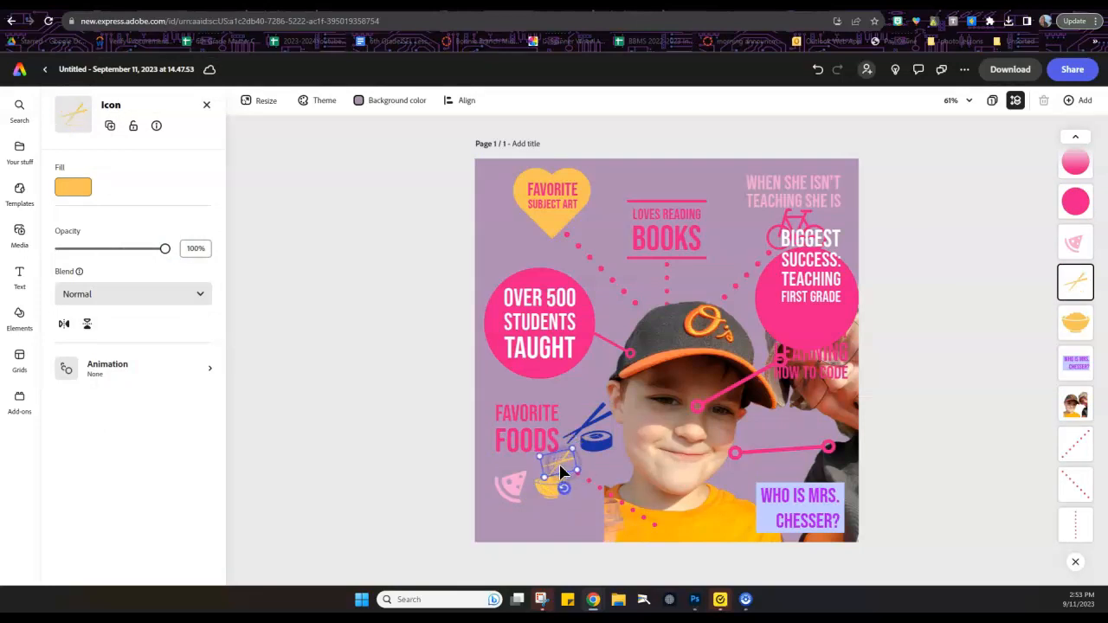
right_click(560, 468)
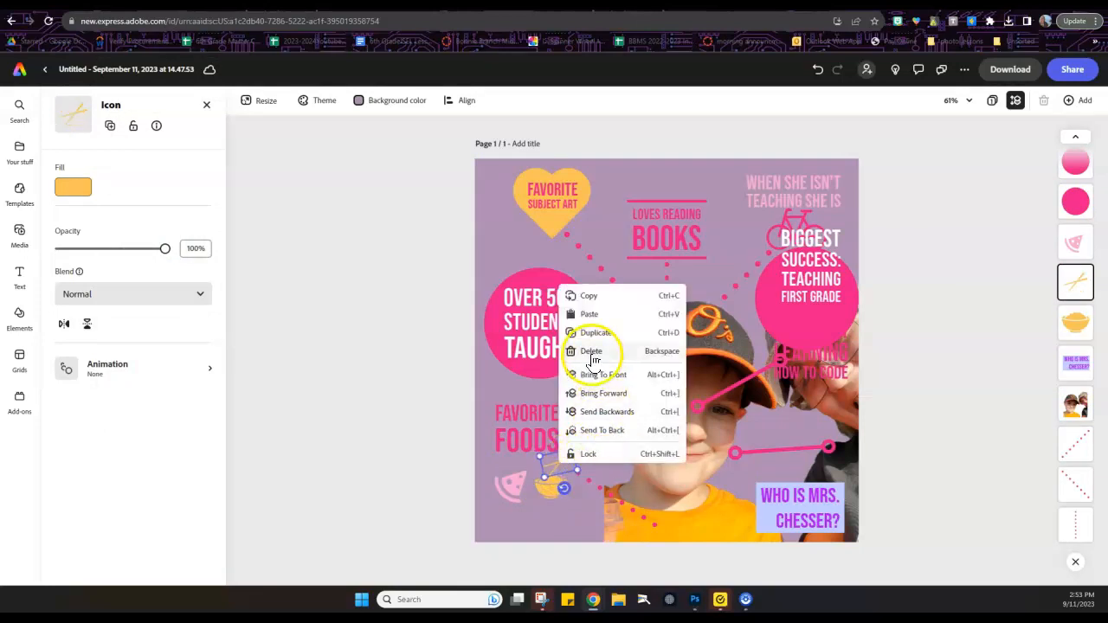
left_click(590, 426)
key("Delete")
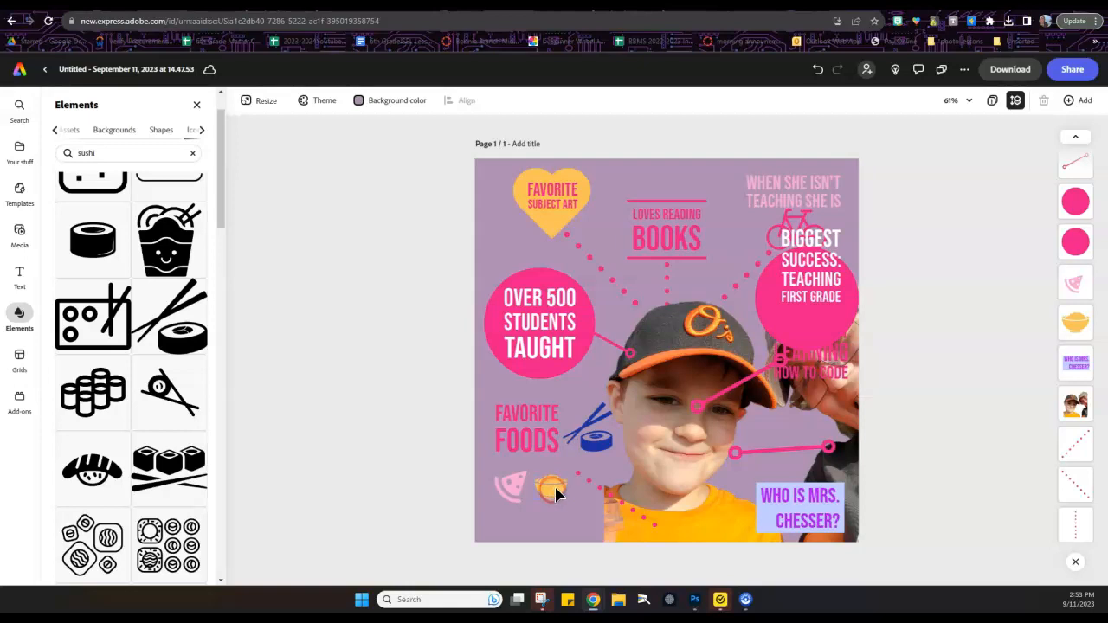
left_click(556, 488)
right_click(556, 488)
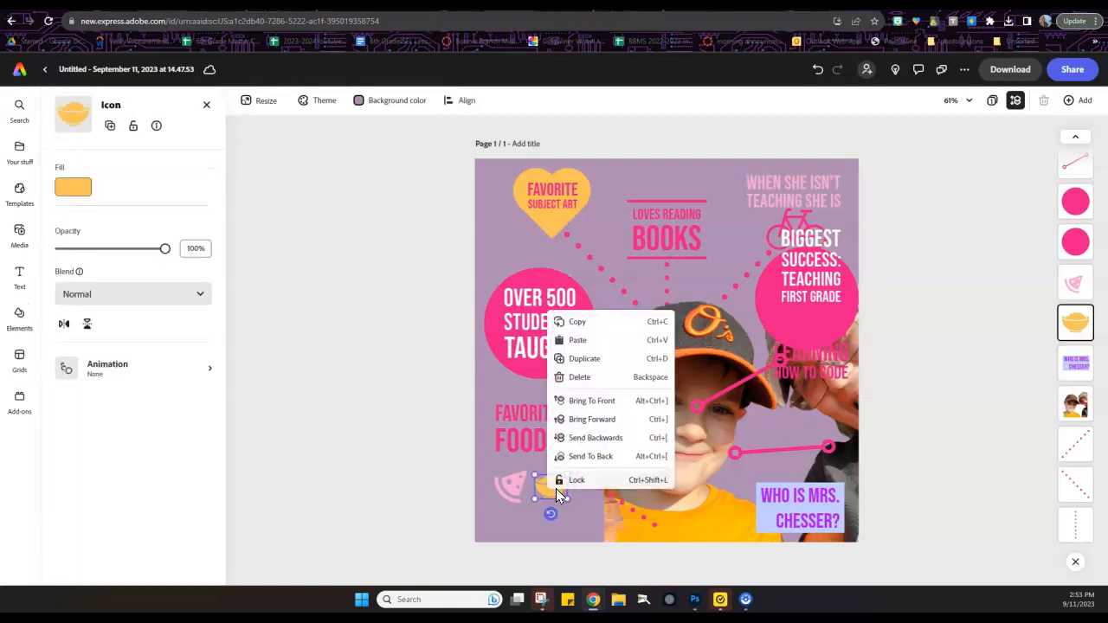
left_click(579, 381)
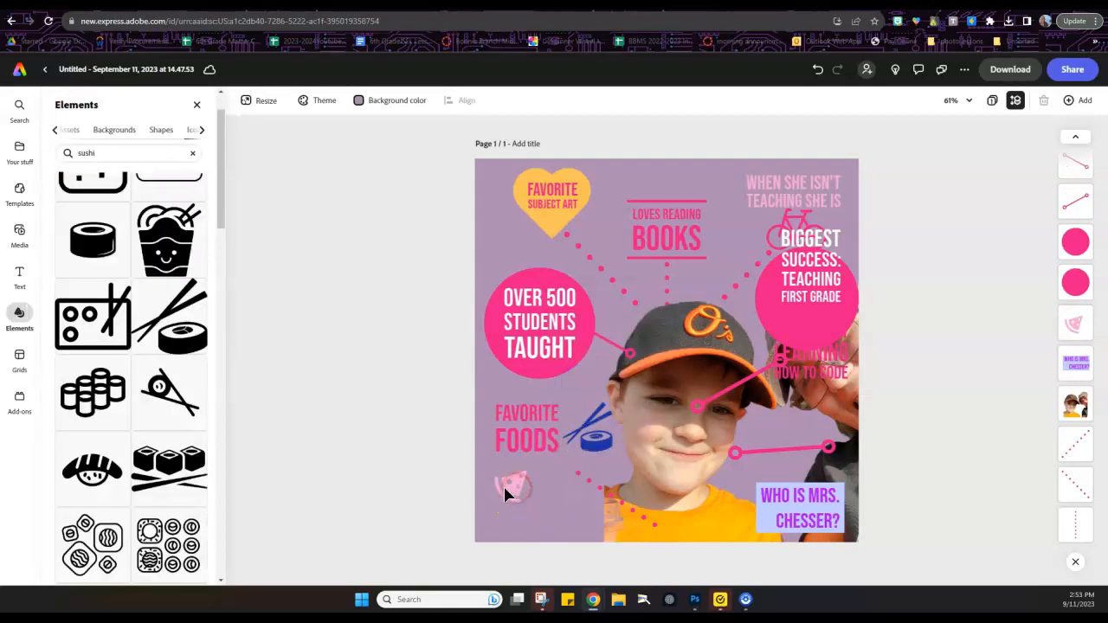
Step: Delete the pink pizza slice icon below the "Favorite Foods" text
left_click(506, 489)
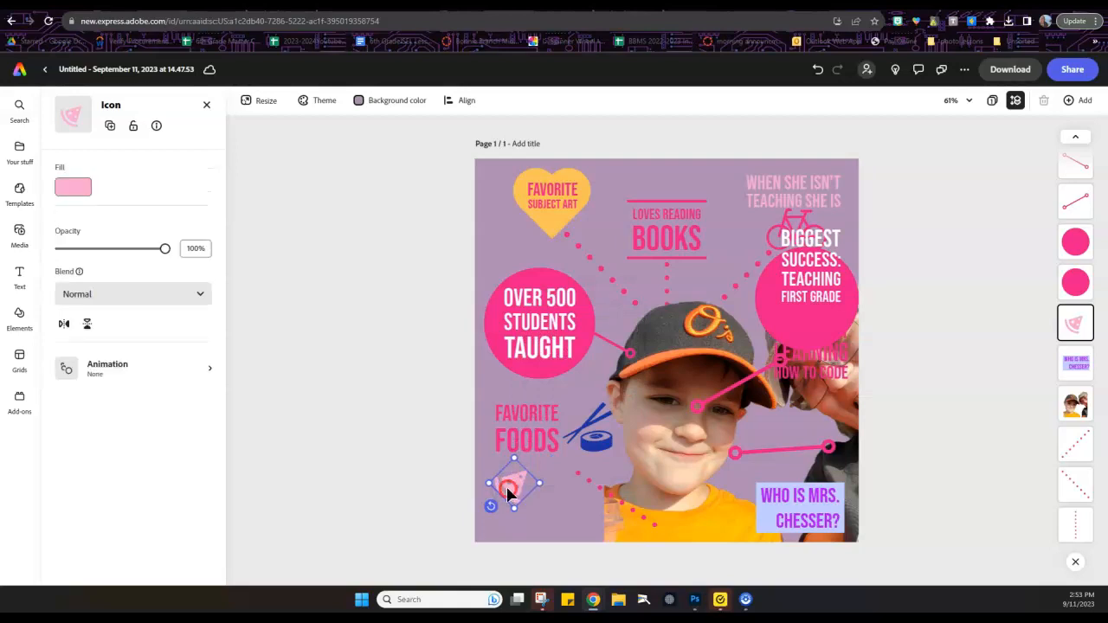
right_click(508, 492)
left_click(512, 489)
right_click(525, 487)
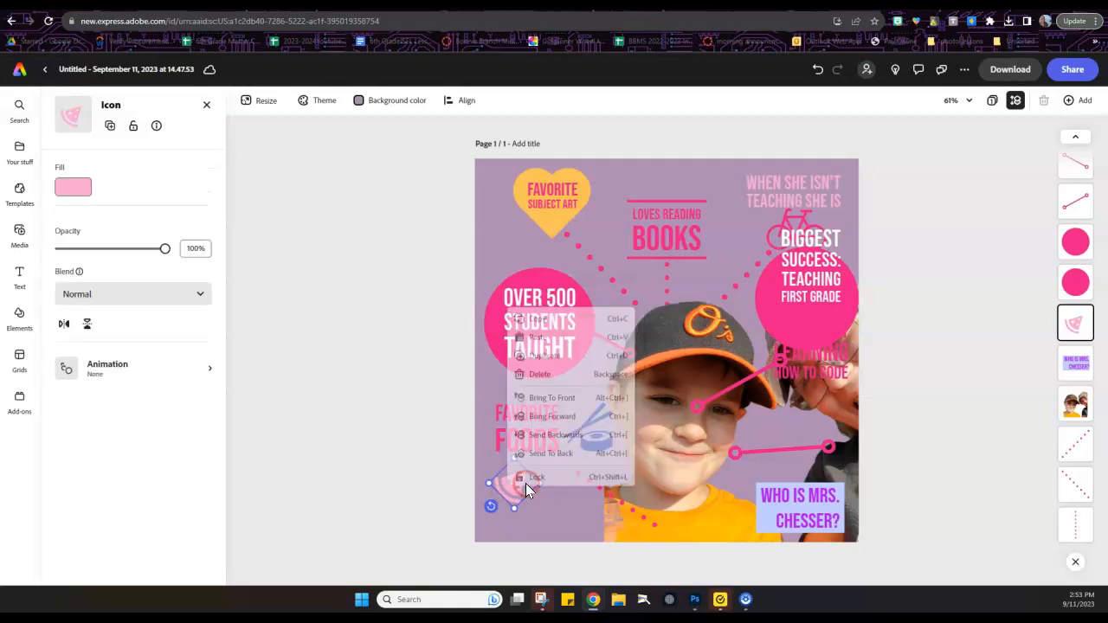
left_click(553, 372)
left_click(492, 414)
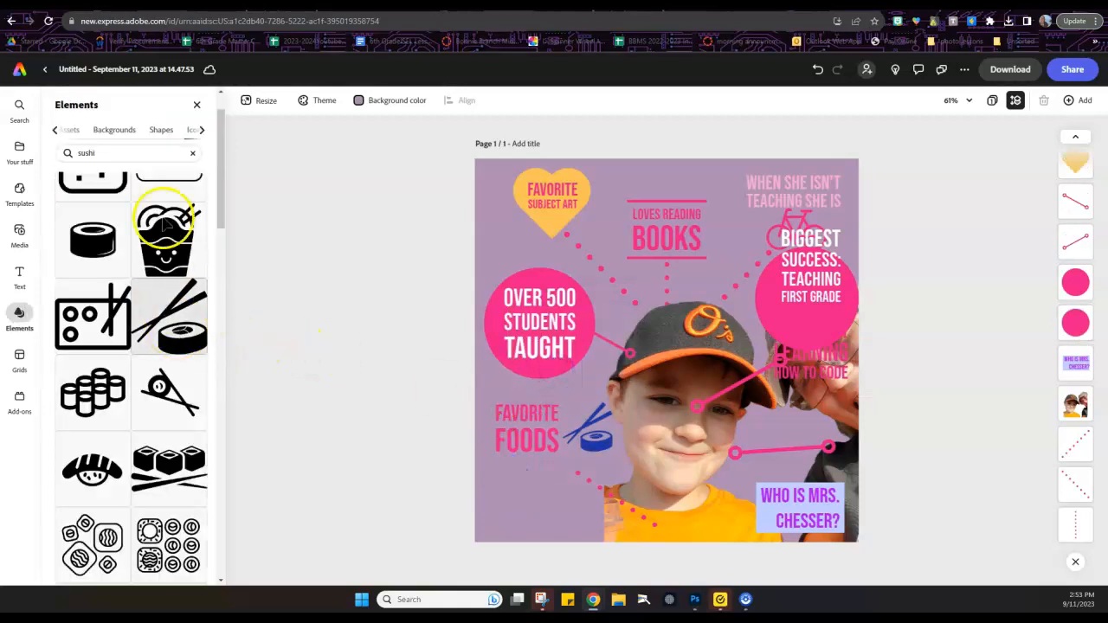
Step: Search the icon elements for "chips", add the outlined bowl of chips and move it below the "Favorite Foods" text
left_click(127, 154)
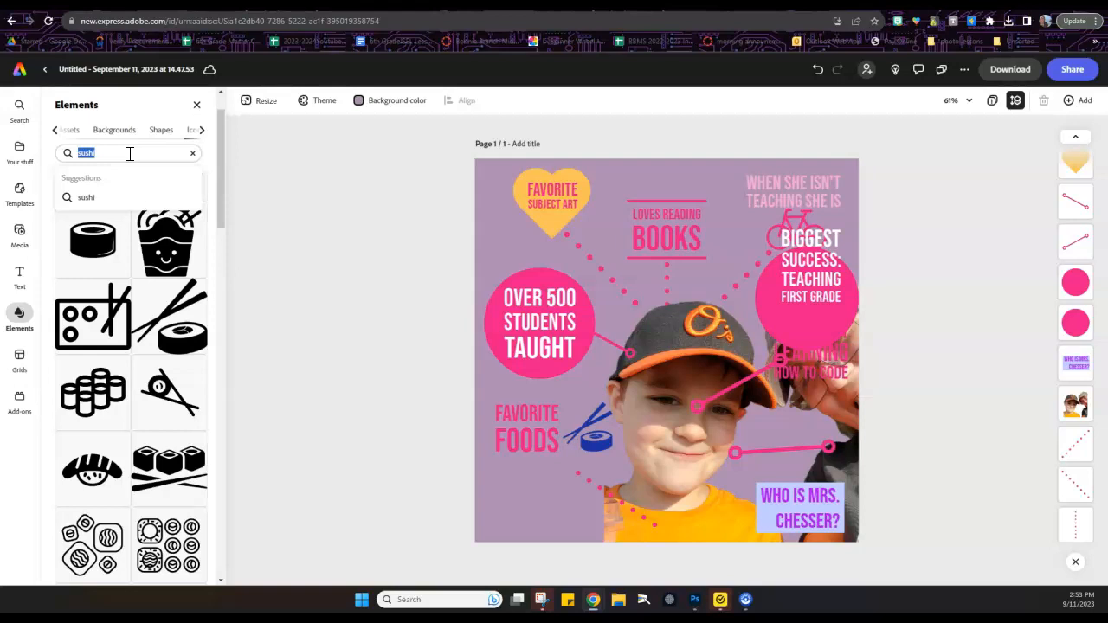
type("chips")
key("Return")
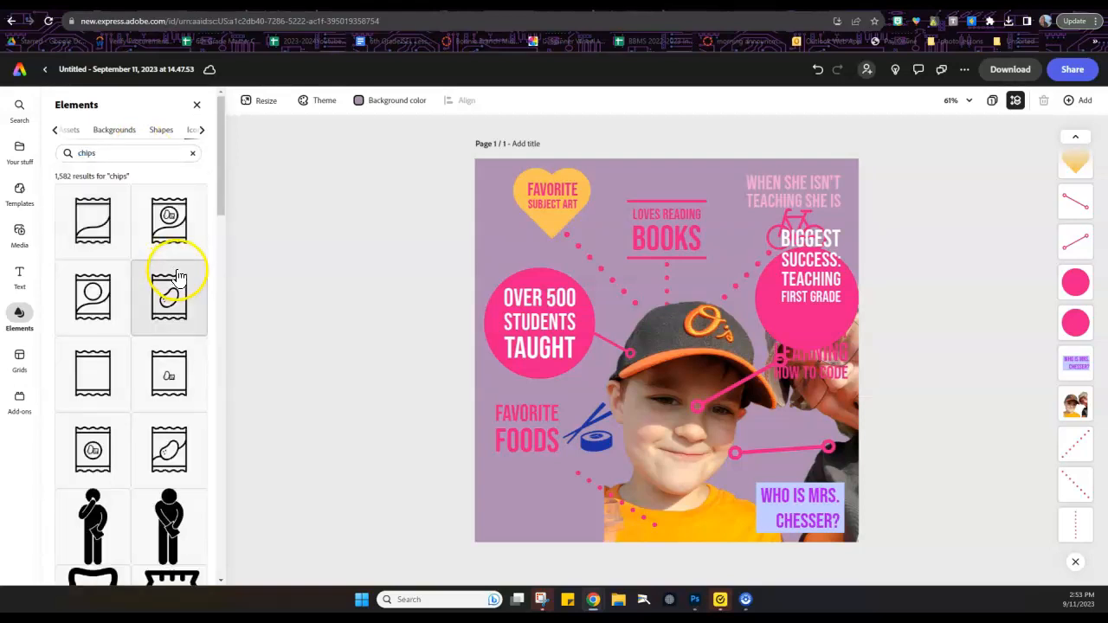
scroll(186, 316, "down", 10)
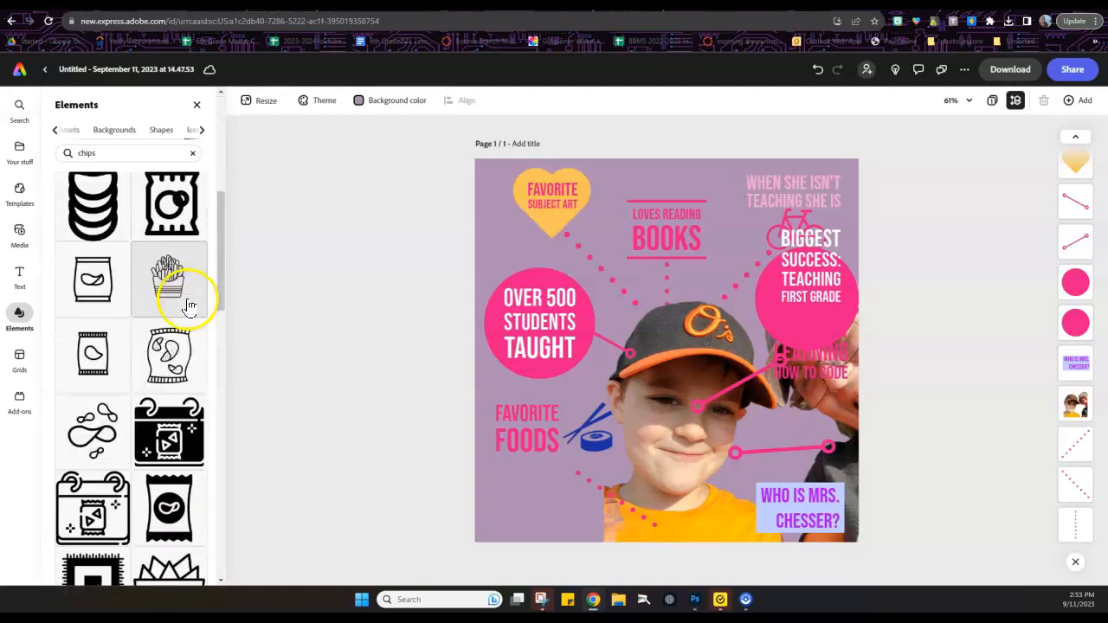
scroll(187, 312, "down", 3)
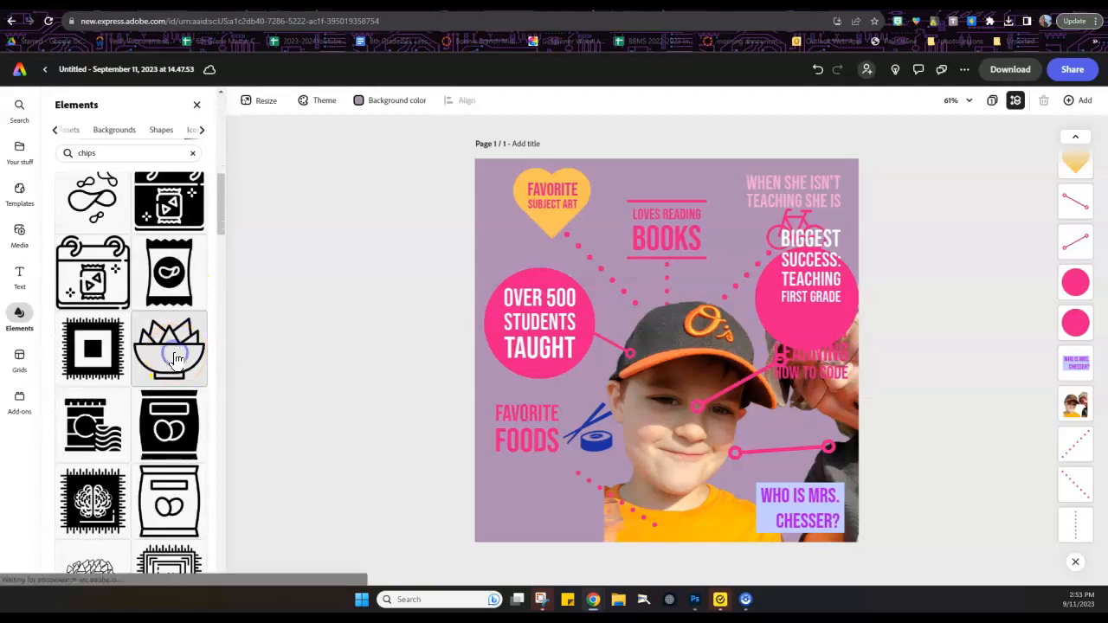
left_click(179, 349)
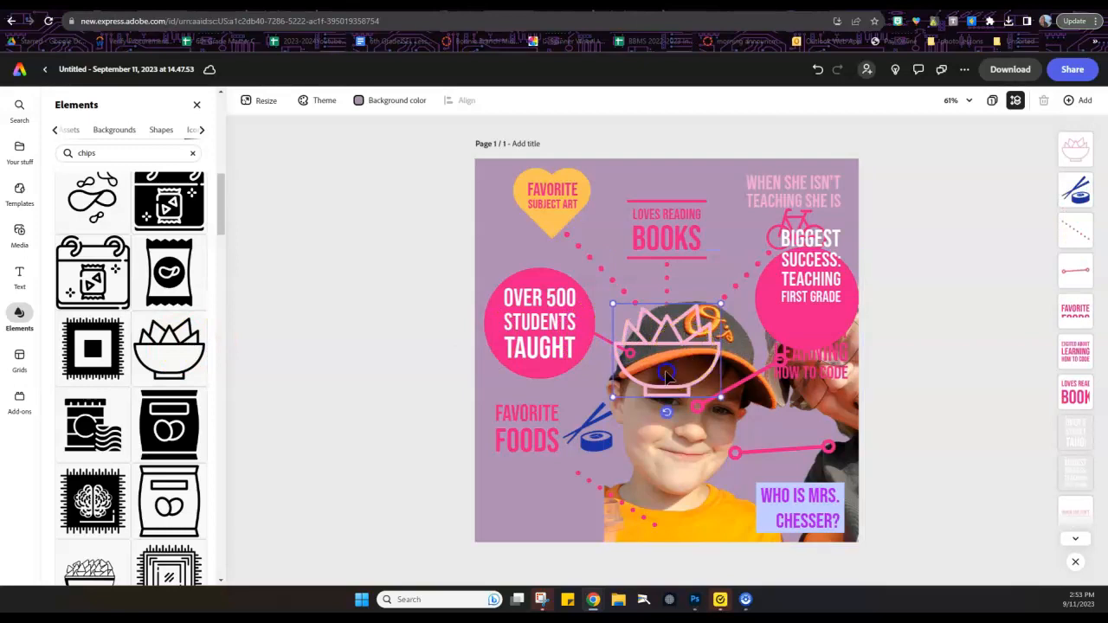
left_click_drag(545, 490, 549, 487)
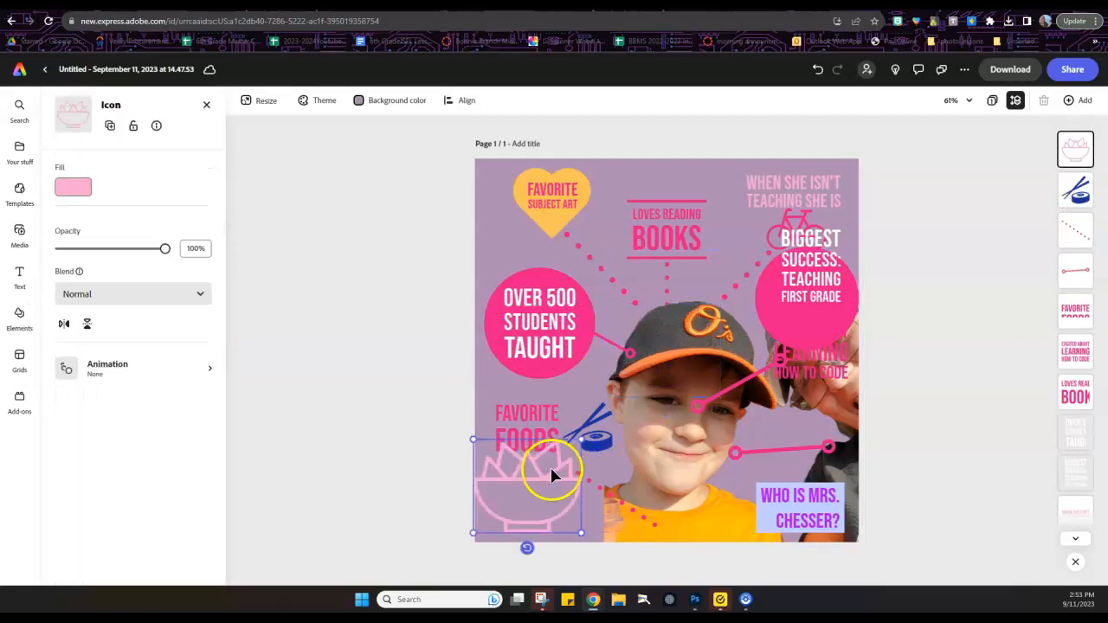
Step: Delete the pink chips bowl icon from the page
left_click(554, 476)
right_click(554, 478)
left_click(585, 373)
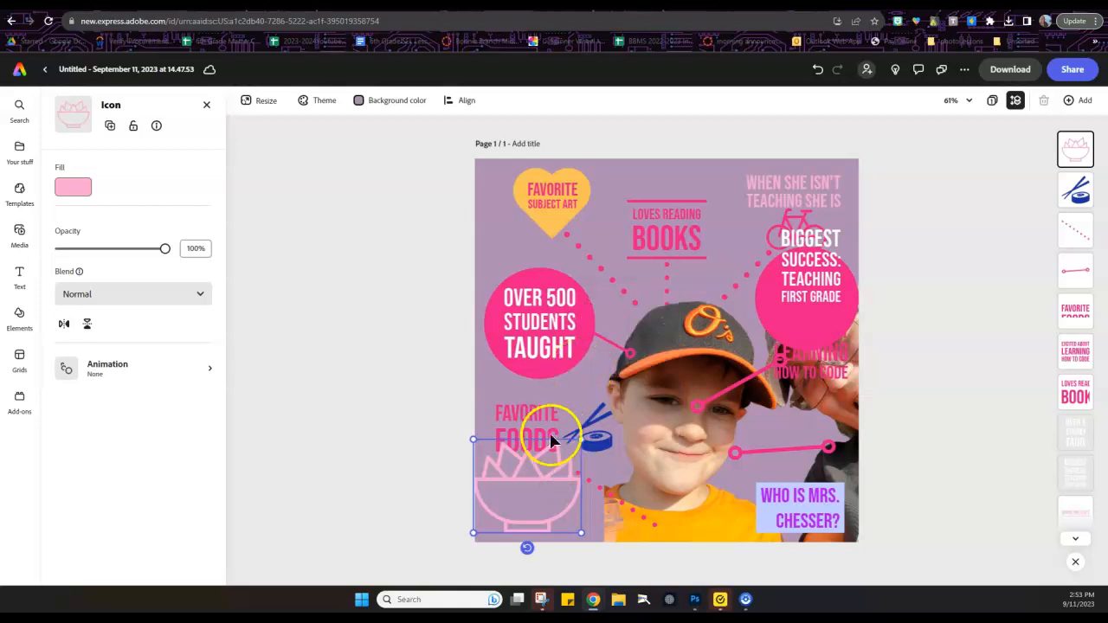
right_click(546, 465)
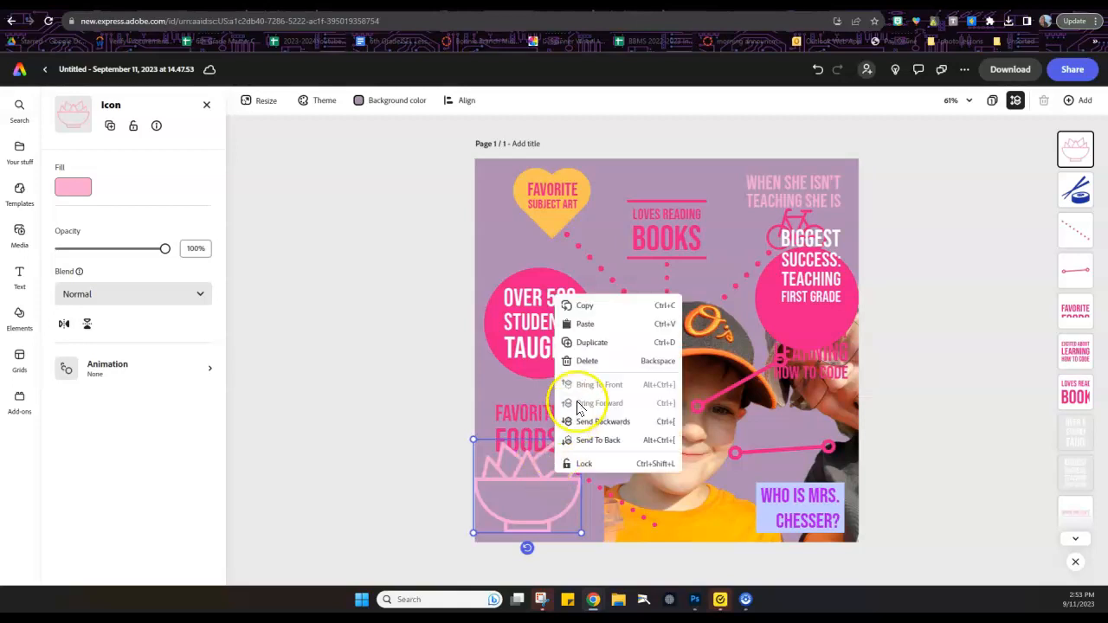
left_click(592, 370)
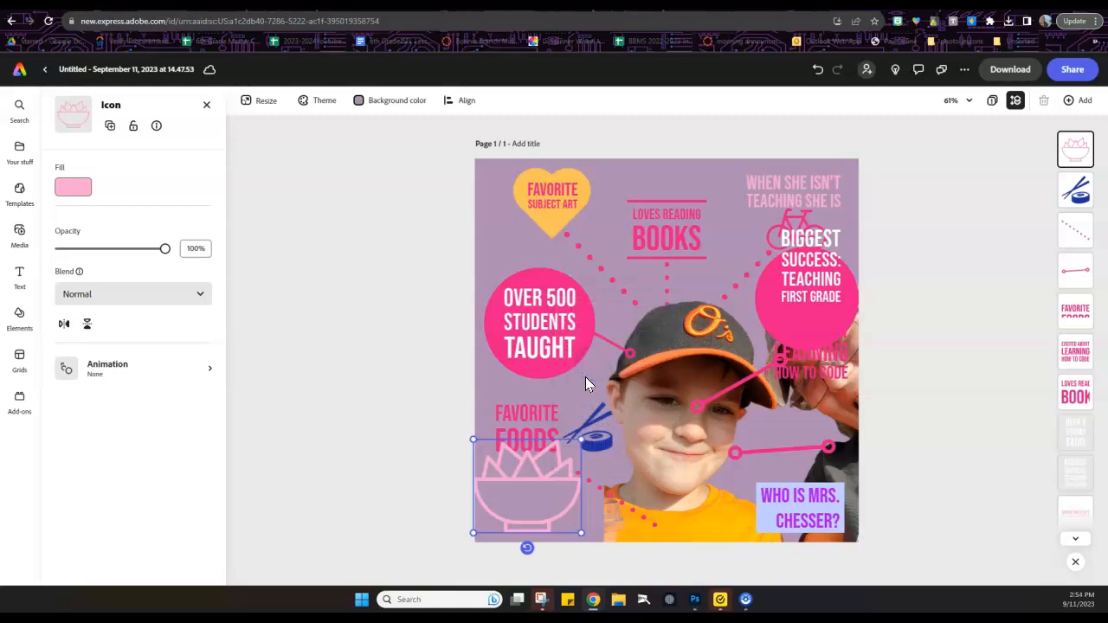
Step: Rotate the dotted line below the sushi icon to a flatter angle and recolor it with the recommended purple swatch
left_click(592, 481)
left_click_drag(566, 512, 572, 535)
left_click_drag(594, 499, 579, 474)
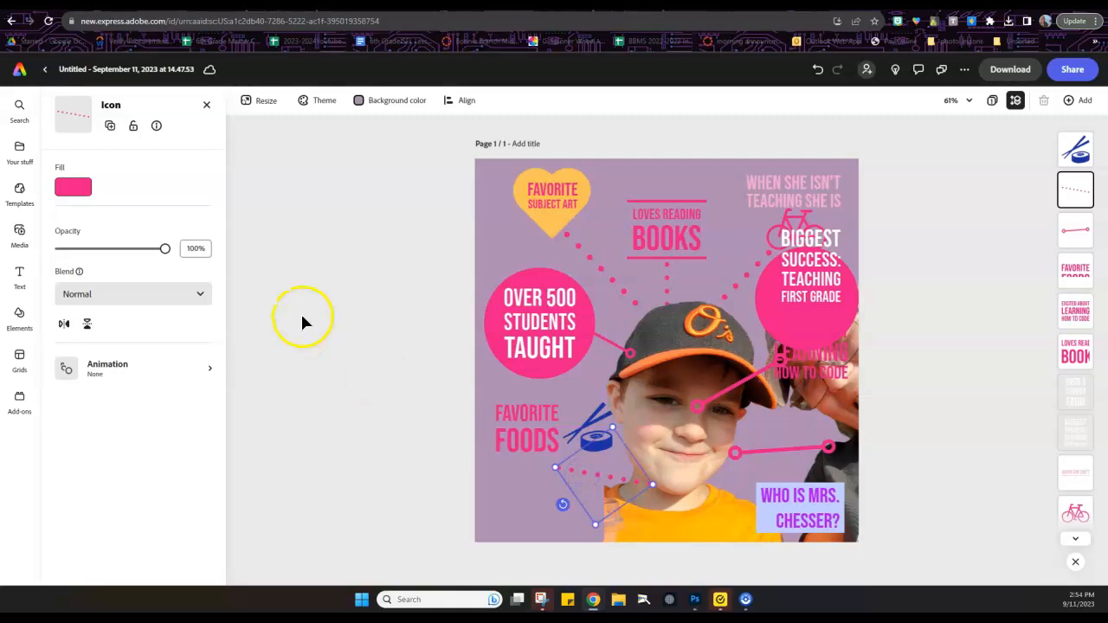
left_click(73, 187)
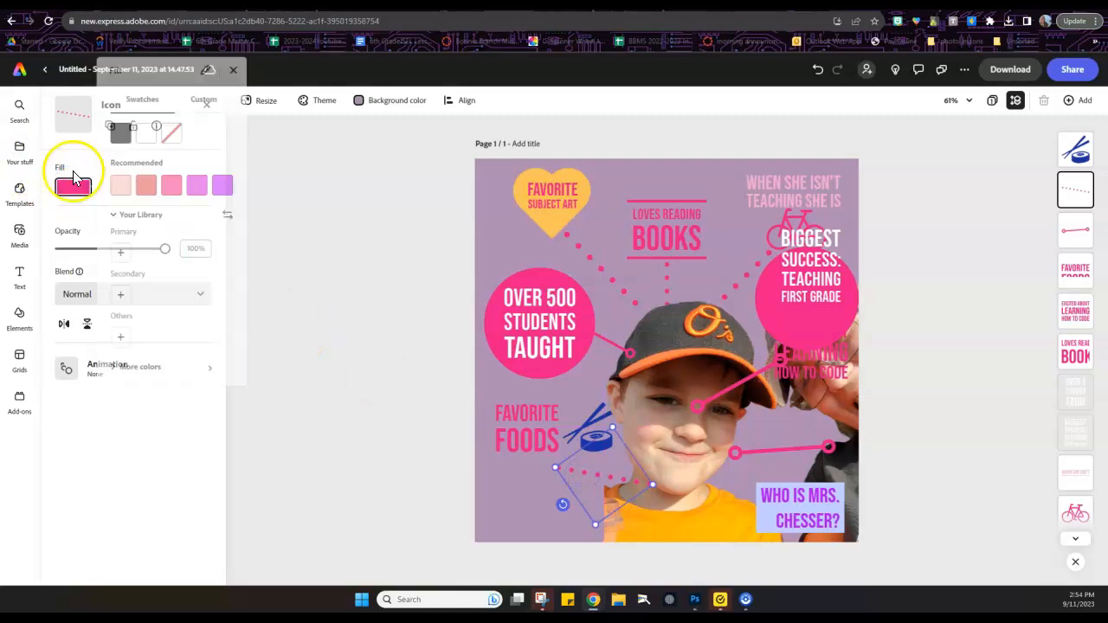
left_click(224, 186)
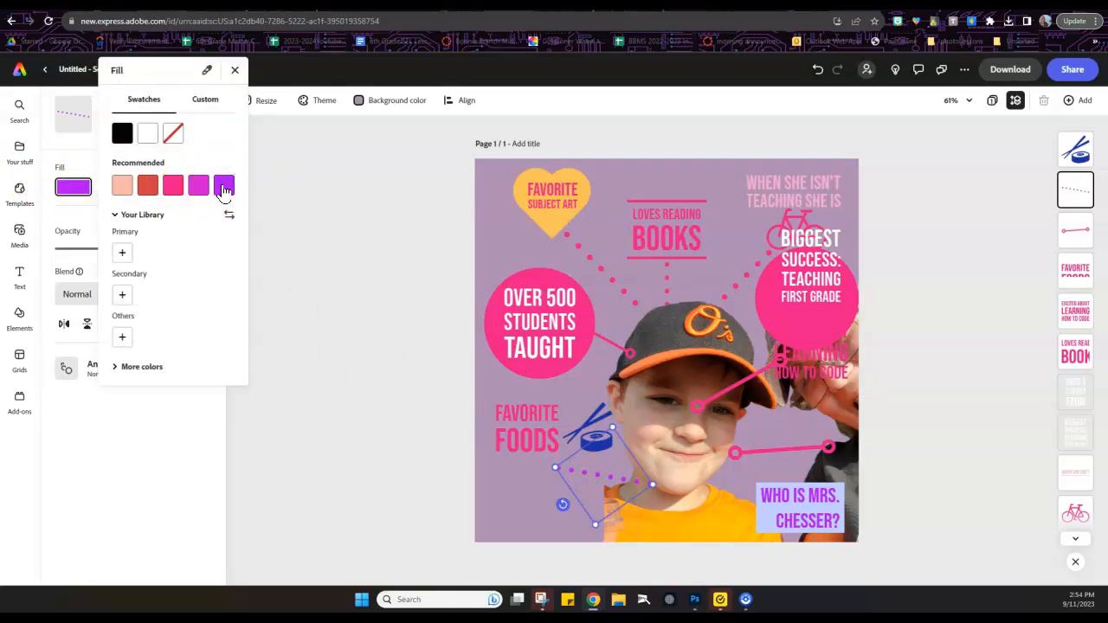
Step: Try the Adobe Handwriting font on the "Favorite Foods" text
left_click(524, 436)
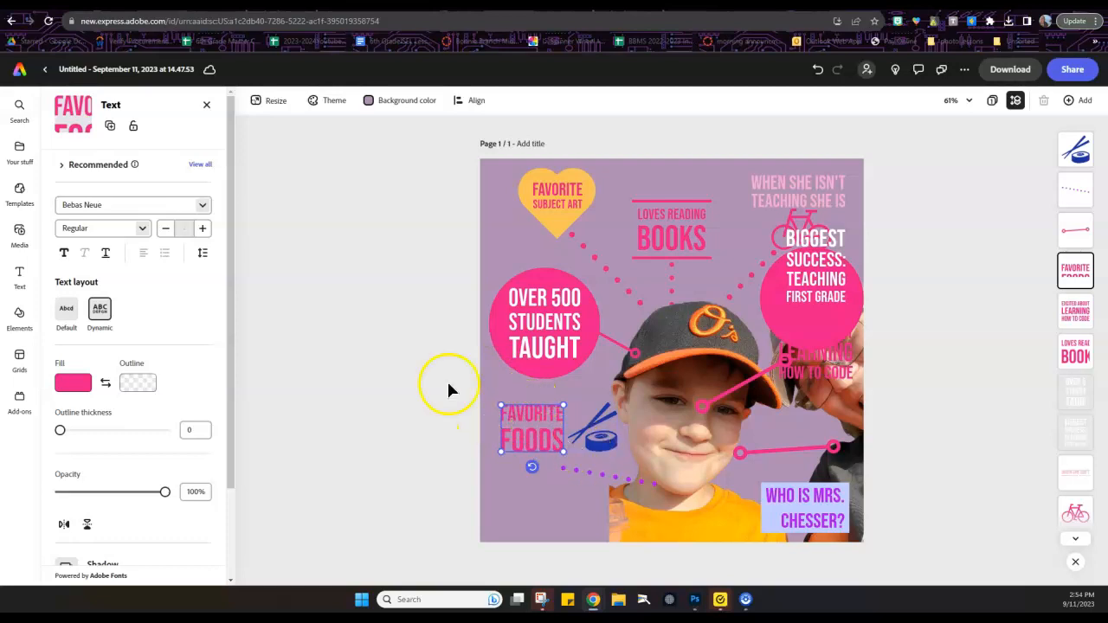
left_click(201, 208)
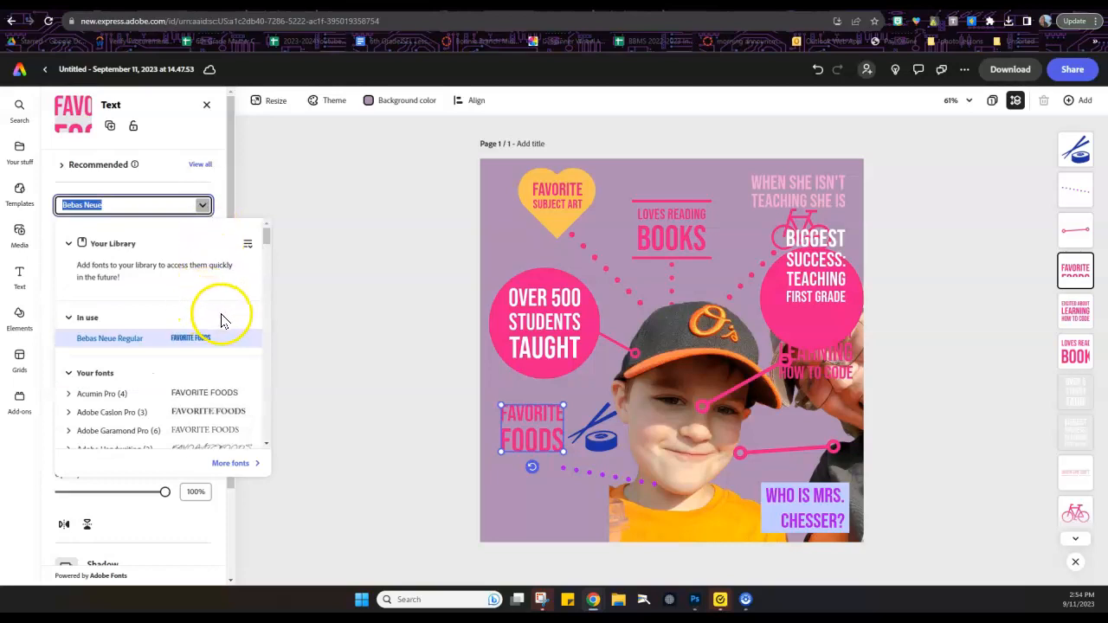
scroll(207, 370, "down", 3)
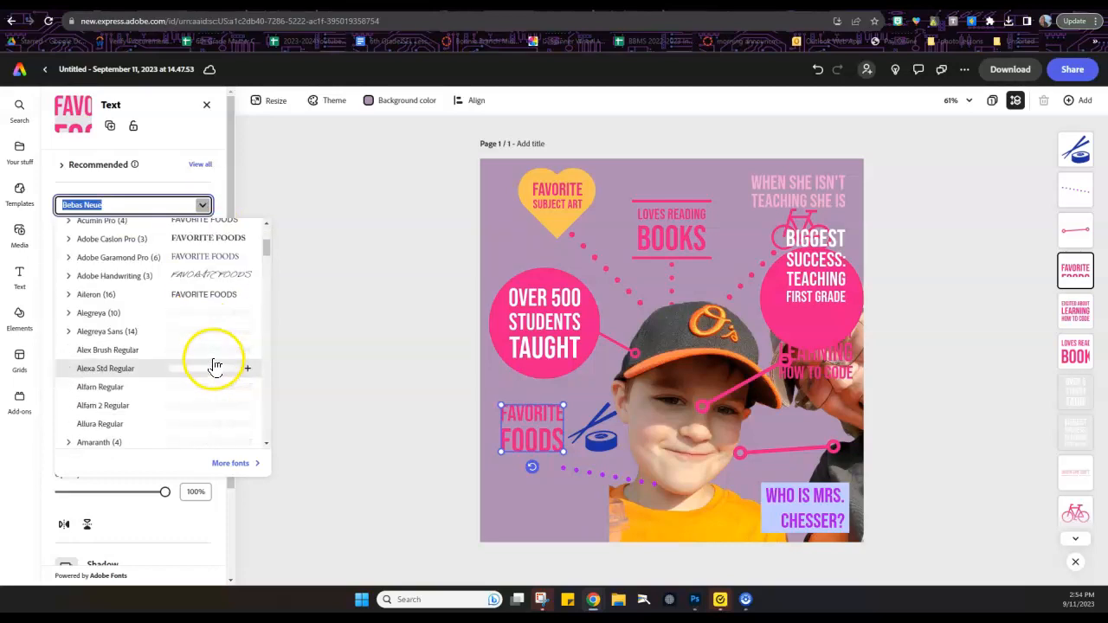
left_click(211, 277)
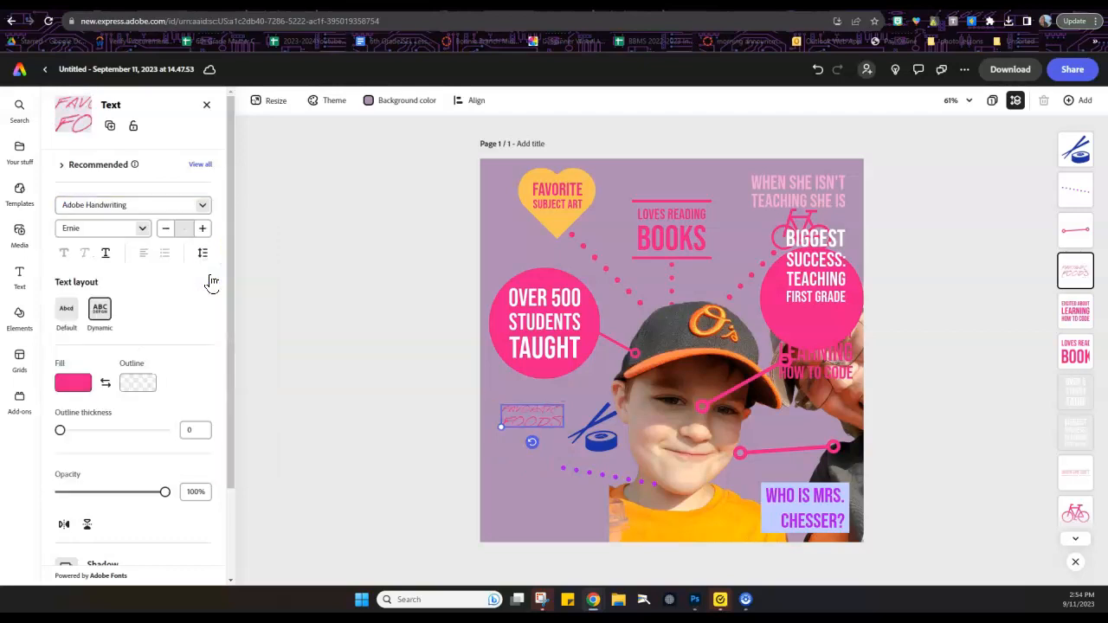
Step: Set the font of the "Favorite Foods" text back to Bebas Neue Regular
left_click(203, 207)
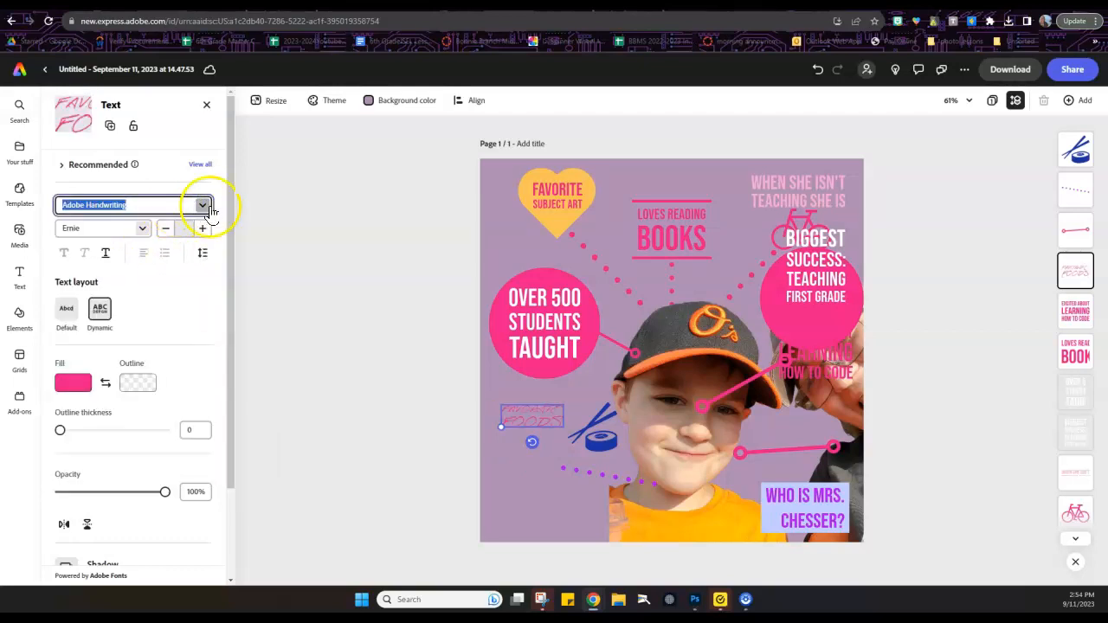
scroll(203, 364, "down", 2)
scroll(208, 364, "down", 5)
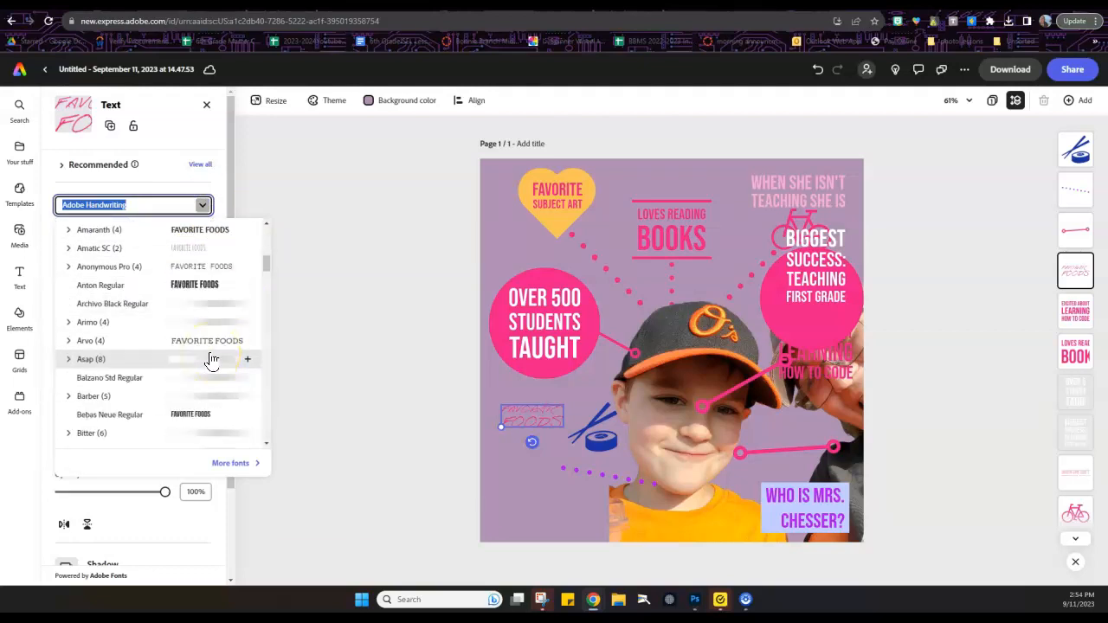
scroll(218, 360, "down", 2)
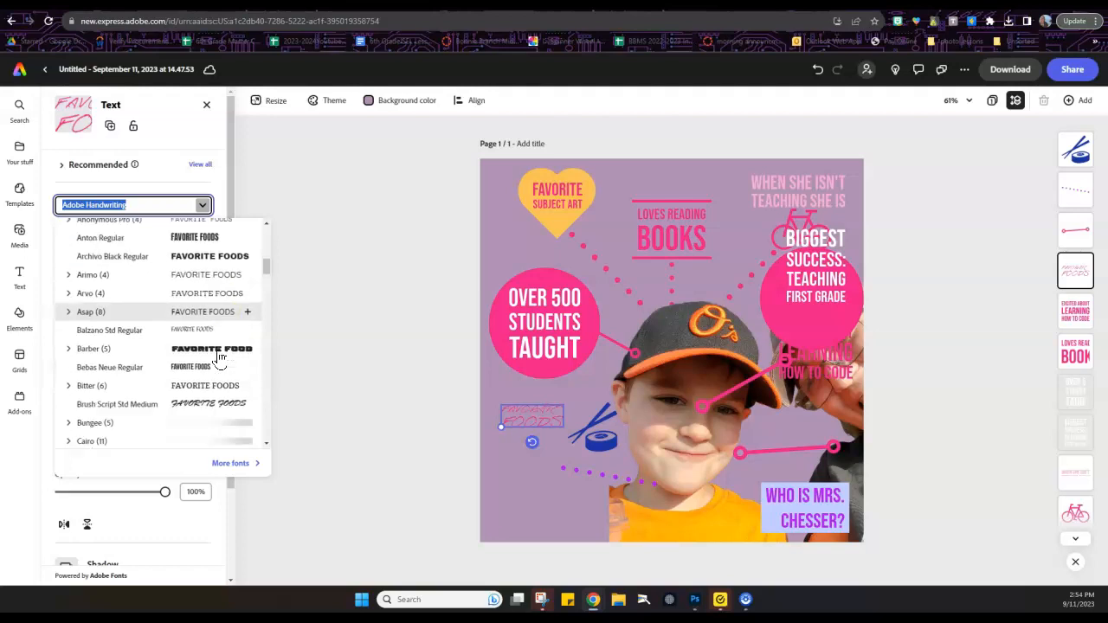
left_click(227, 394)
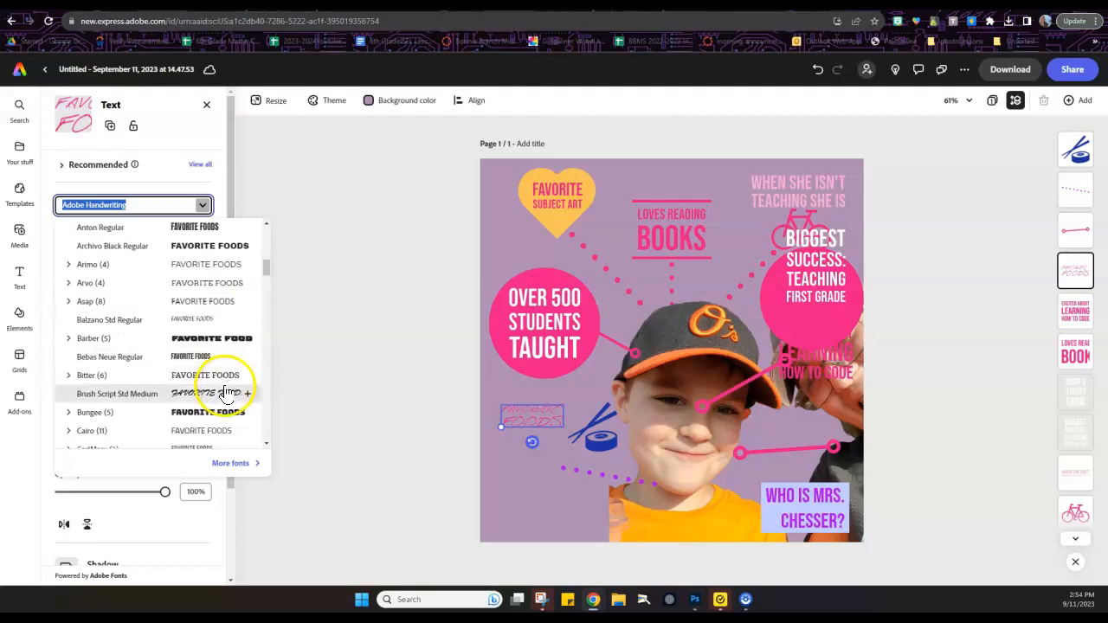
left_click(212, 357)
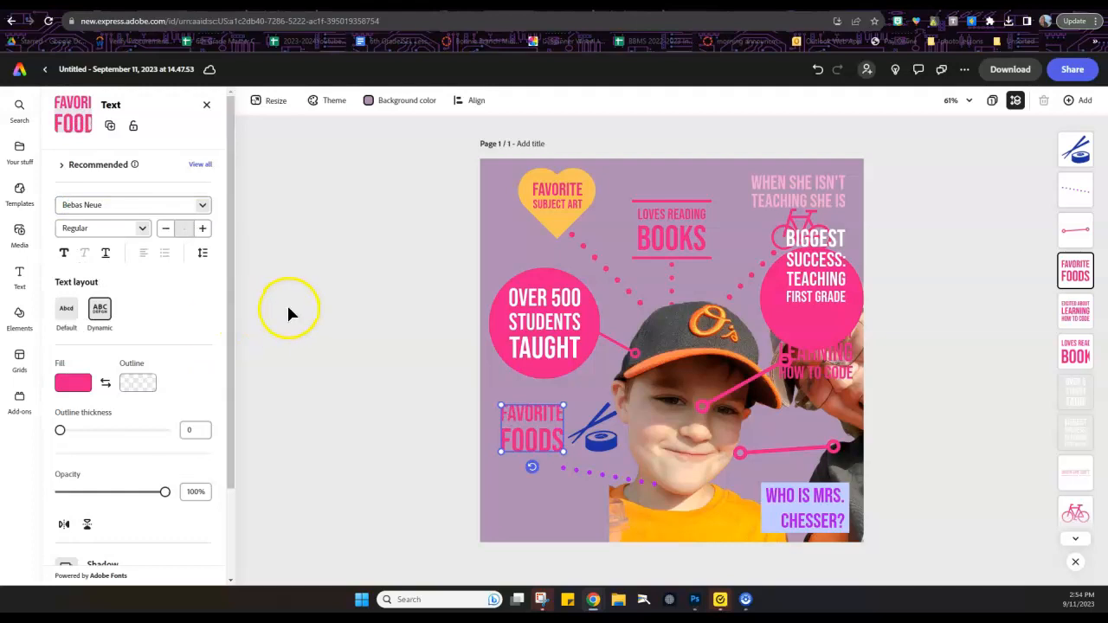
Step: Change the font of the "Favorite Foods" text to Flegrei Regular
left_click(205, 208)
left_click(522, 435)
left_click(205, 208)
left_click(205, 379)
scroll(212, 377, "down", 2)
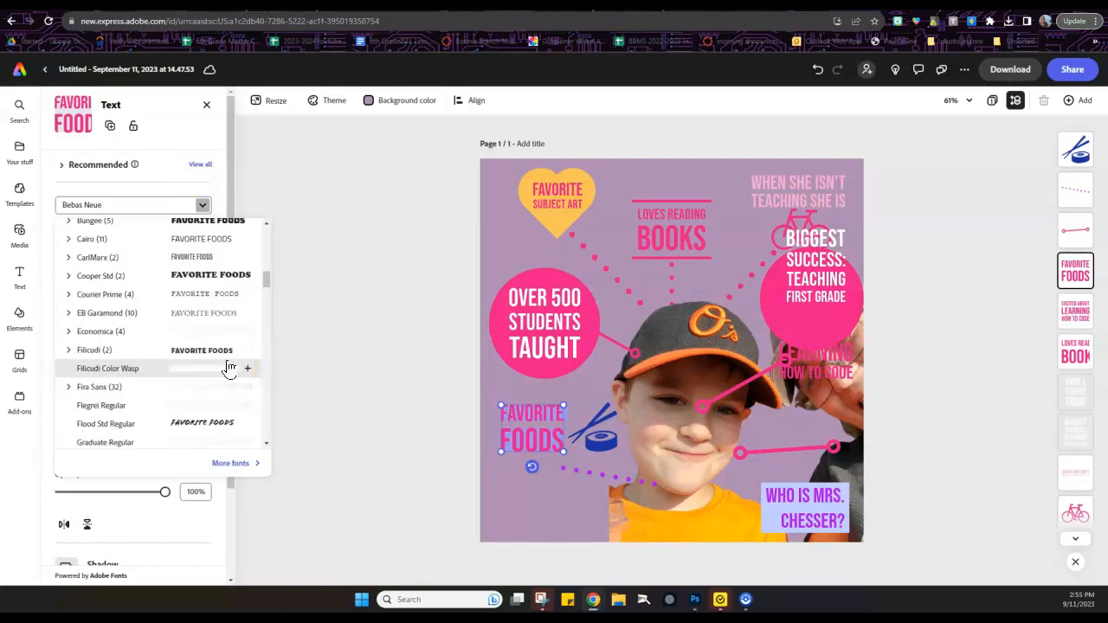
left_click(239, 385)
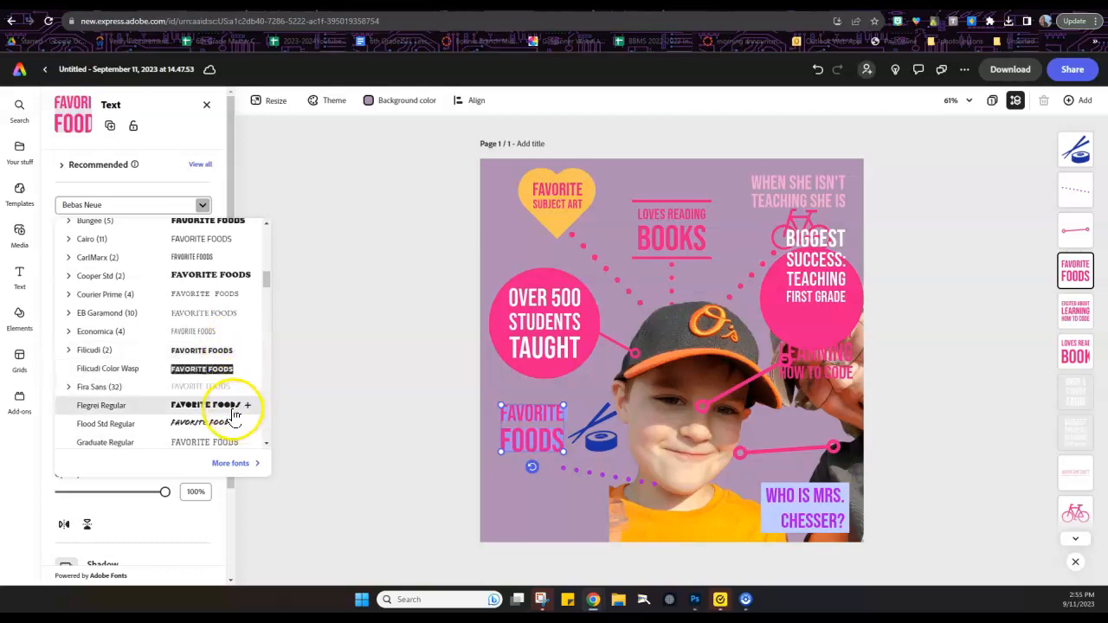
left_click(236, 406)
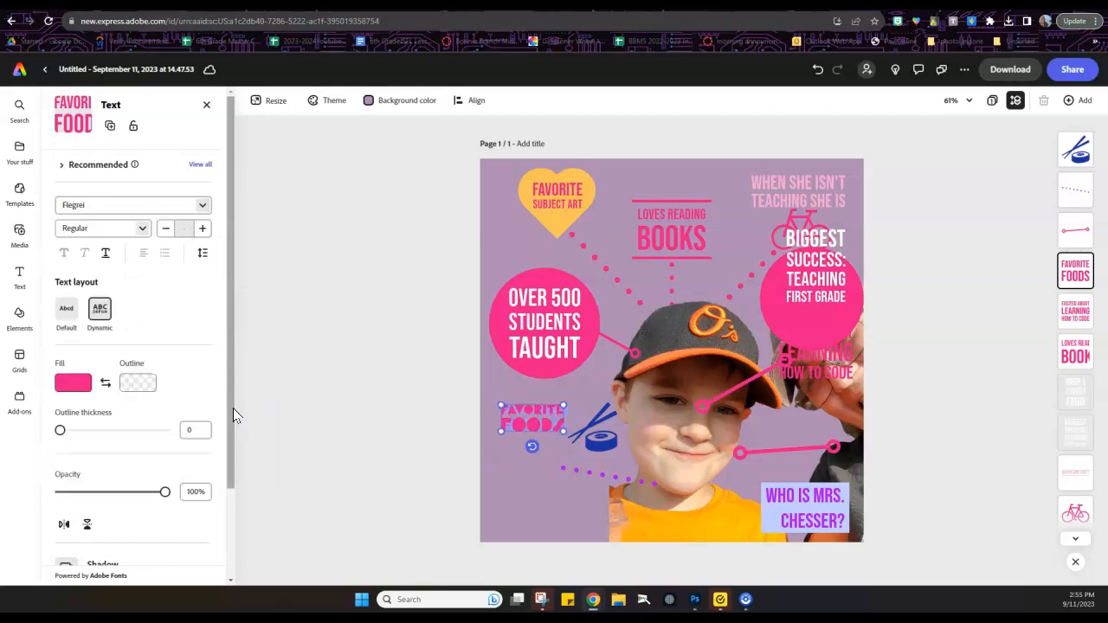
Step: Recolor the "Favorite Foods" text with a dark navy blue fill from the extended color swatches
left_click(511, 468)
left_click(74, 382)
left_click(73, 382)
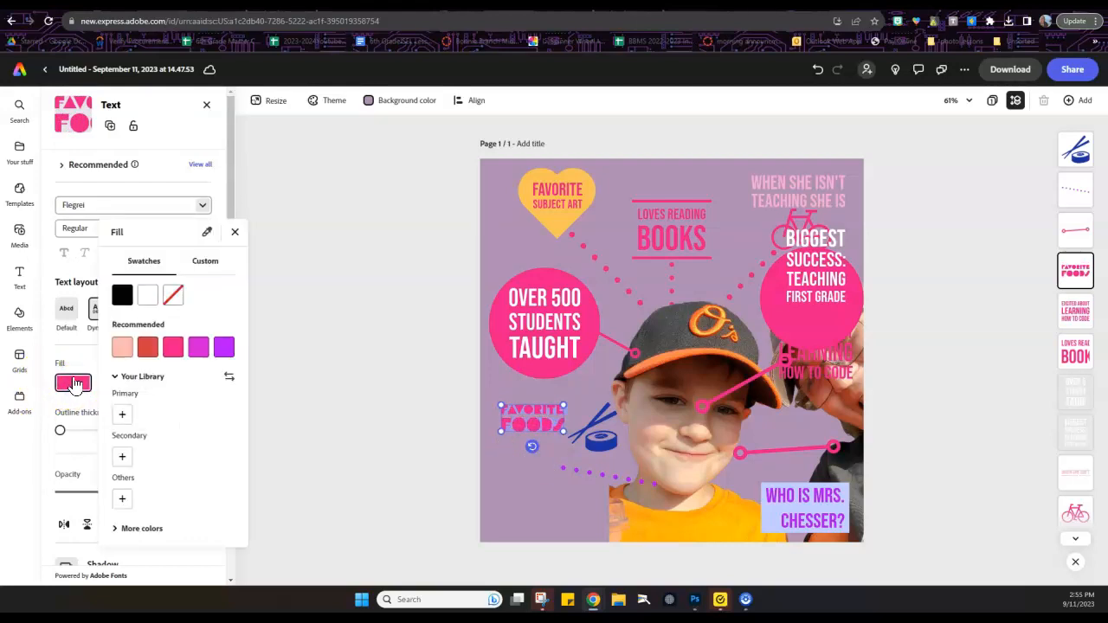
left_click(144, 528)
scroll(209, 465, "down", 3)
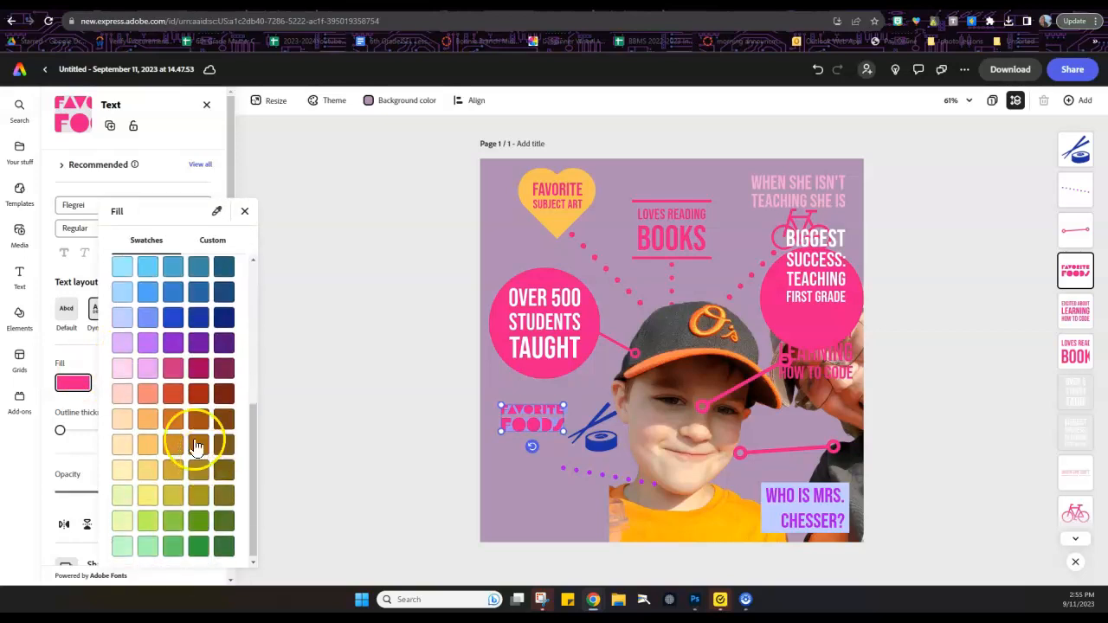
left_click(225, 318)
left_click(223, 391)
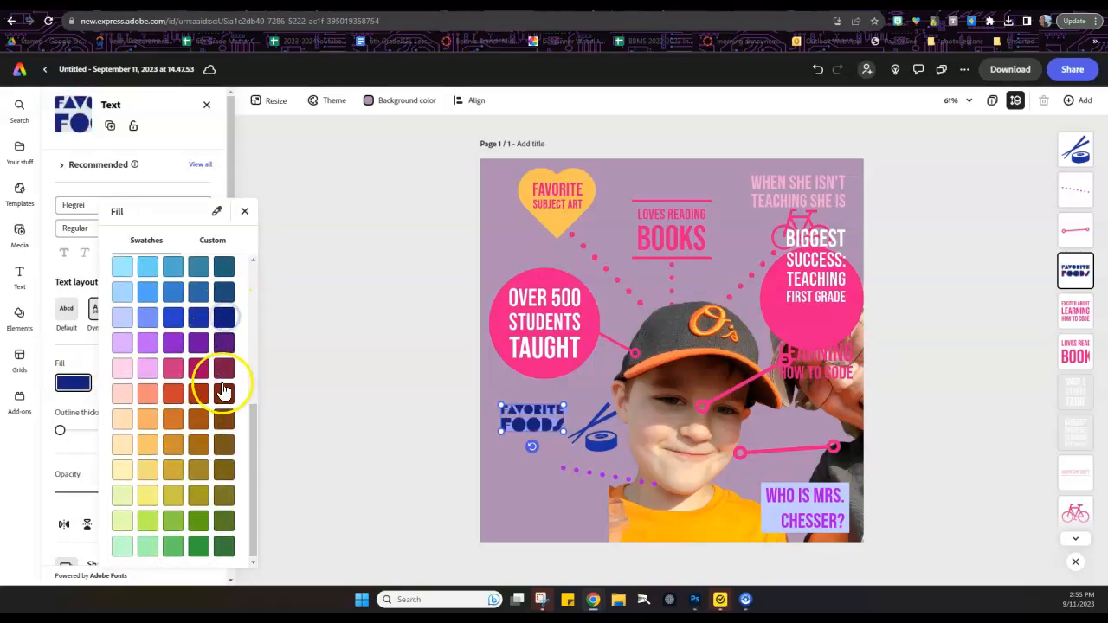
left_click(487, 491)
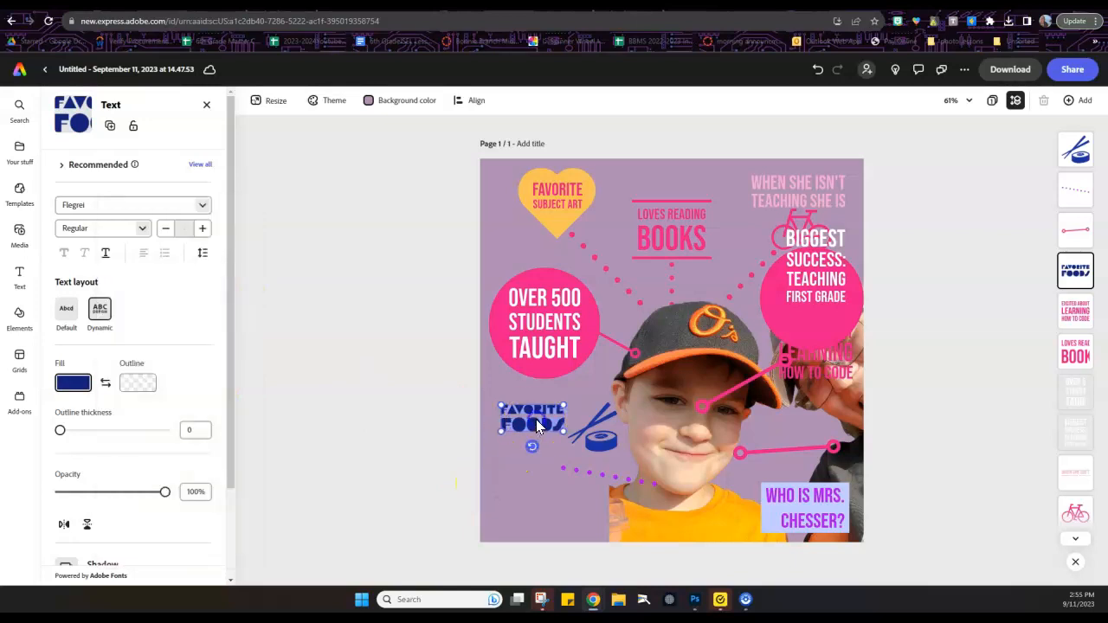
Step: Enlarge the "Favorite Foods" text and place it directly beneath the "Over 500 Students Taught" circle
left_click_drag(502, 407, 480, 389)
left_click(534, 419)
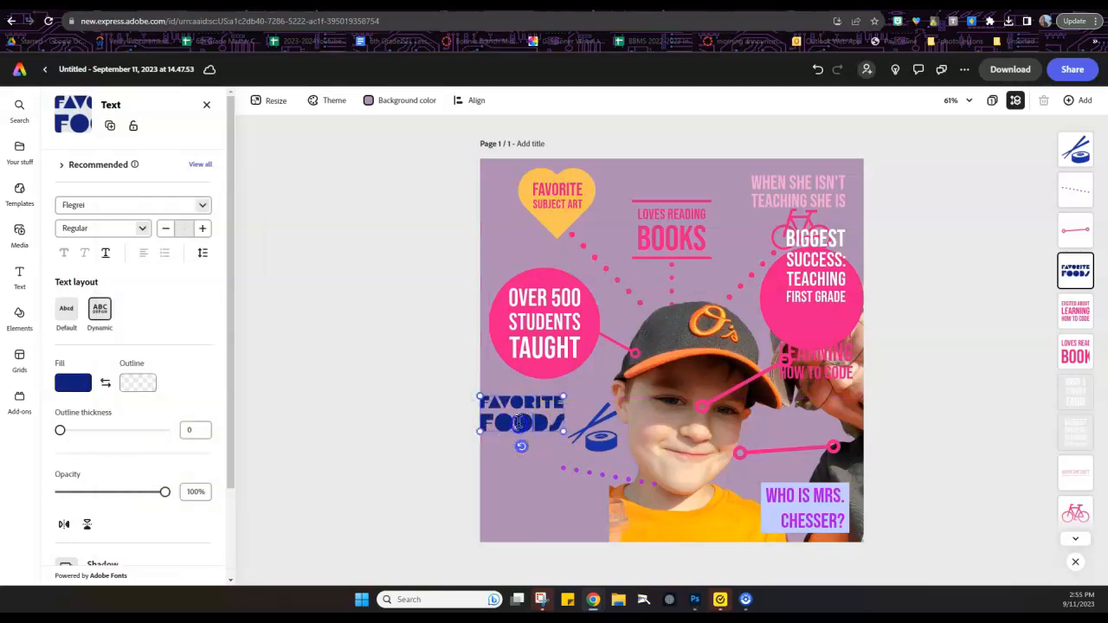
mouse_move(563, 432)
left_mouse_down()
mouse_move(576, 438)
mouse_move(553, 424)
left_mouse_up()
Step: Move the blue sushi icon into the empty space below the "Favorite Foods" text, under the start of the dotted line
left_click(602, 422)
left_click_drag(571, 474, 563, 521)
left_click(511, 490)
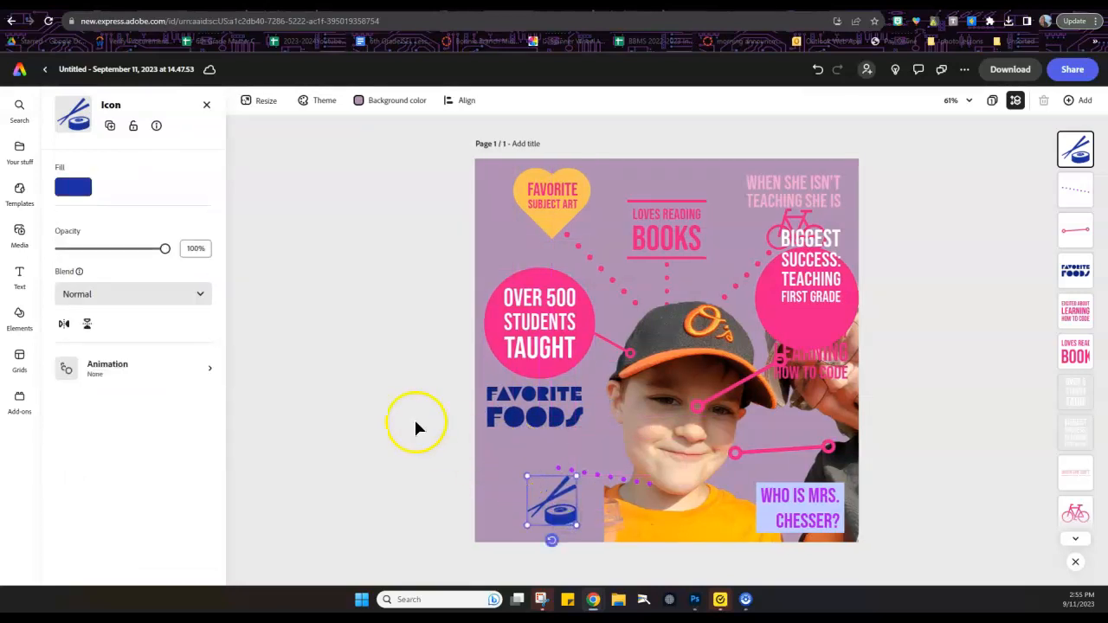
Step: Switch the text layout of the "Favorite Foods" text from Dynamic to Default
left_click(558, 331)
left_click(547, 408)
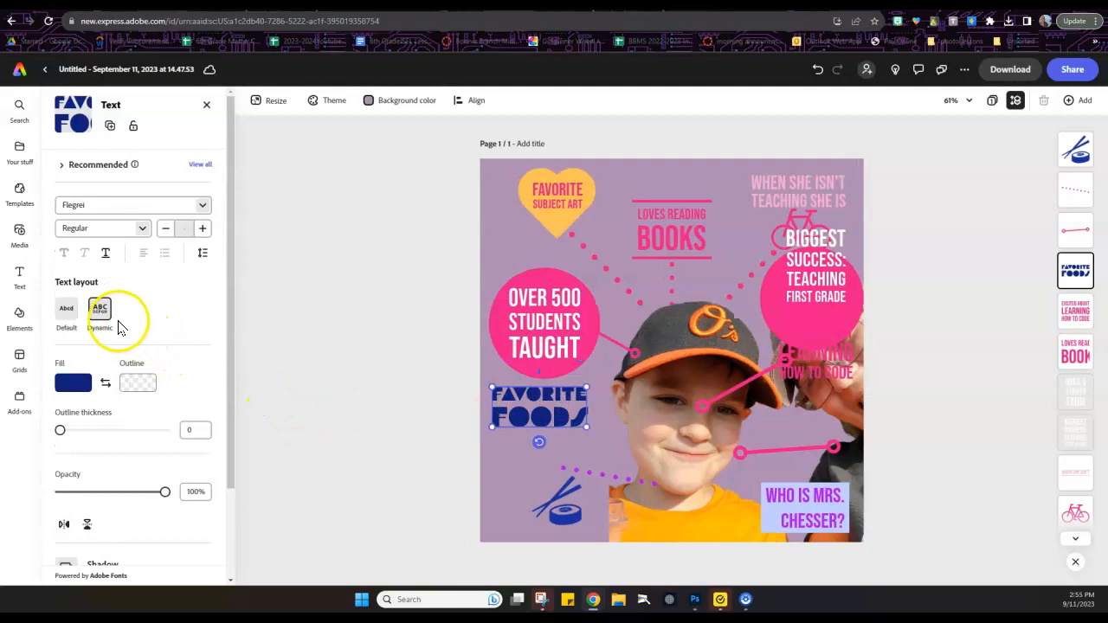
left_click(67, 310)
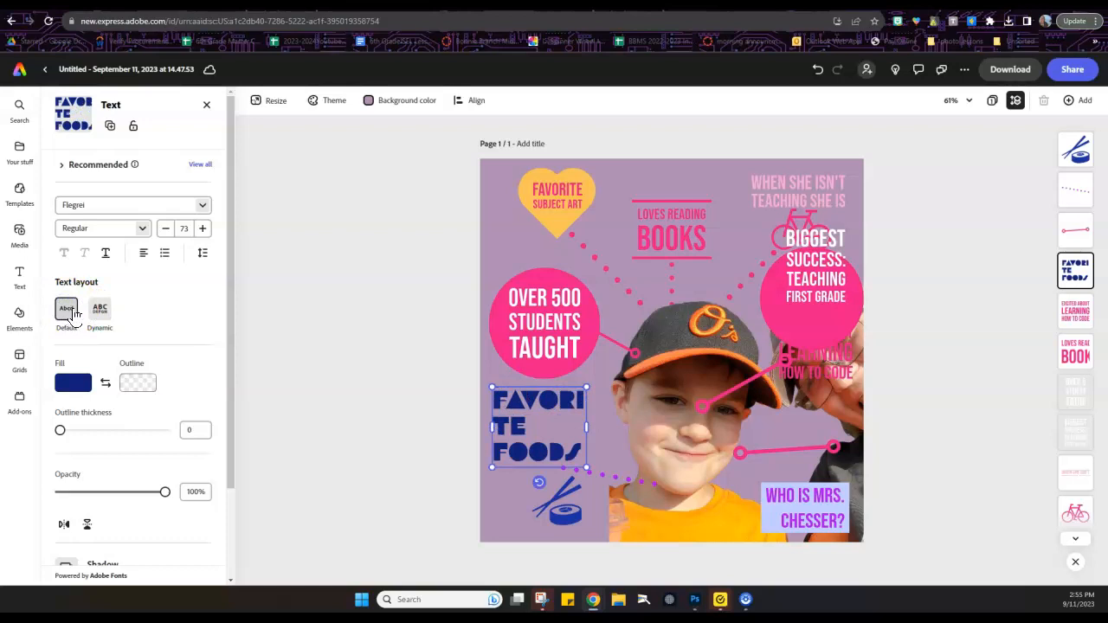
Step: Switch the text layout of the "Favorite Foods" text back to Dynamic
left_click(100, 310)
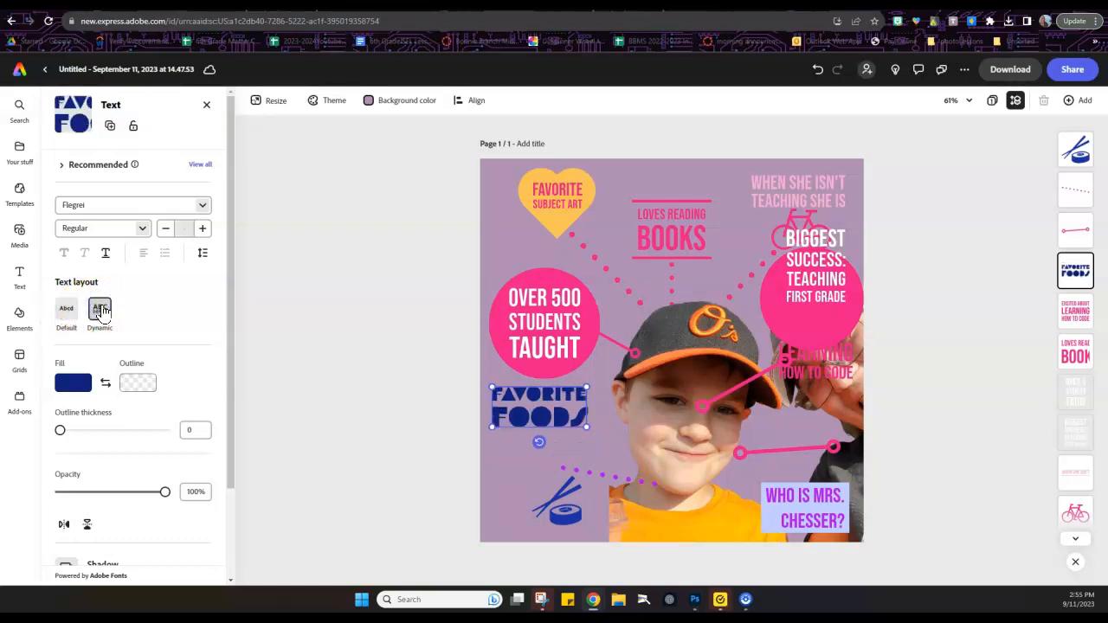
left_click(101, 313)
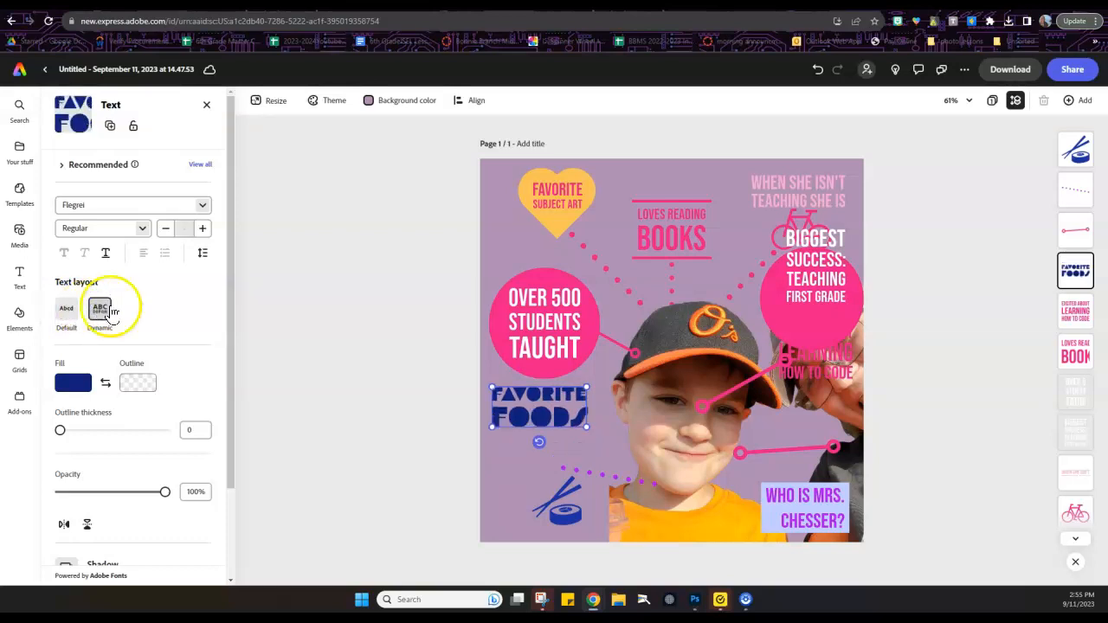
mouse_move(101, 320)
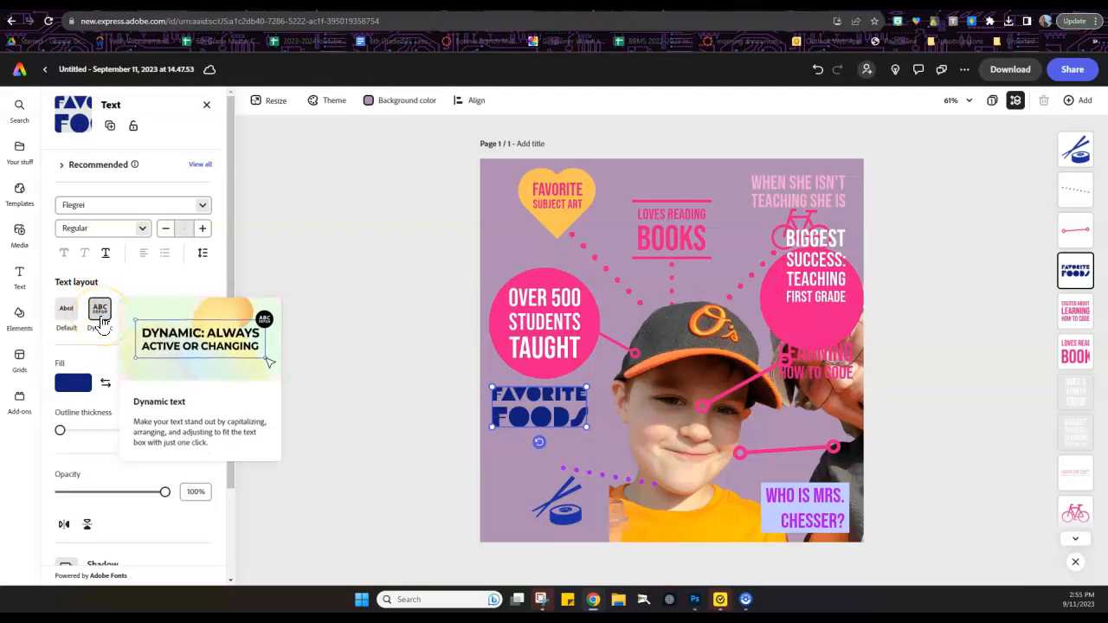
left_click(99, 317)
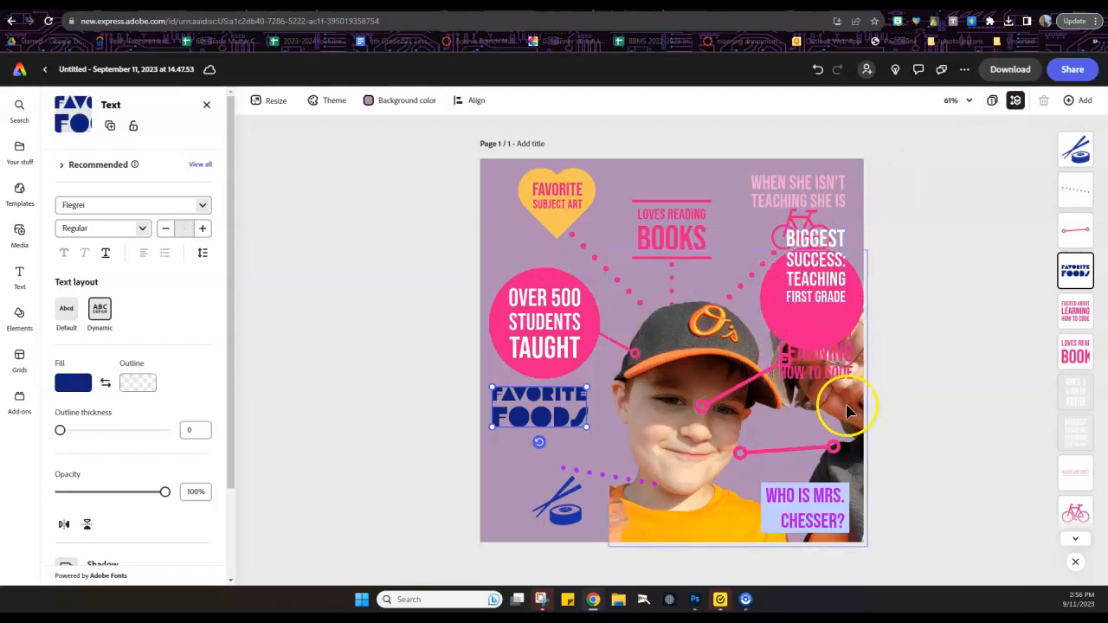
Step: Set the design's download file format to JPG (Best for small file sizes), then close the download options
left_click(1010, 76)
left_click(977, 144)
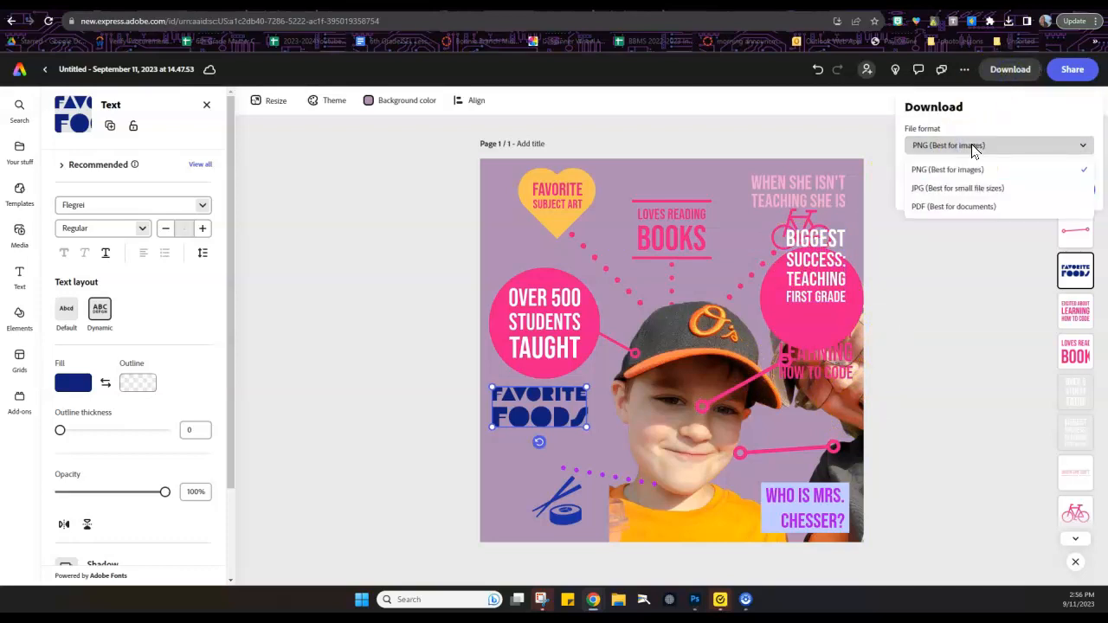
left_click(977, 187)
left_click(983, 177)
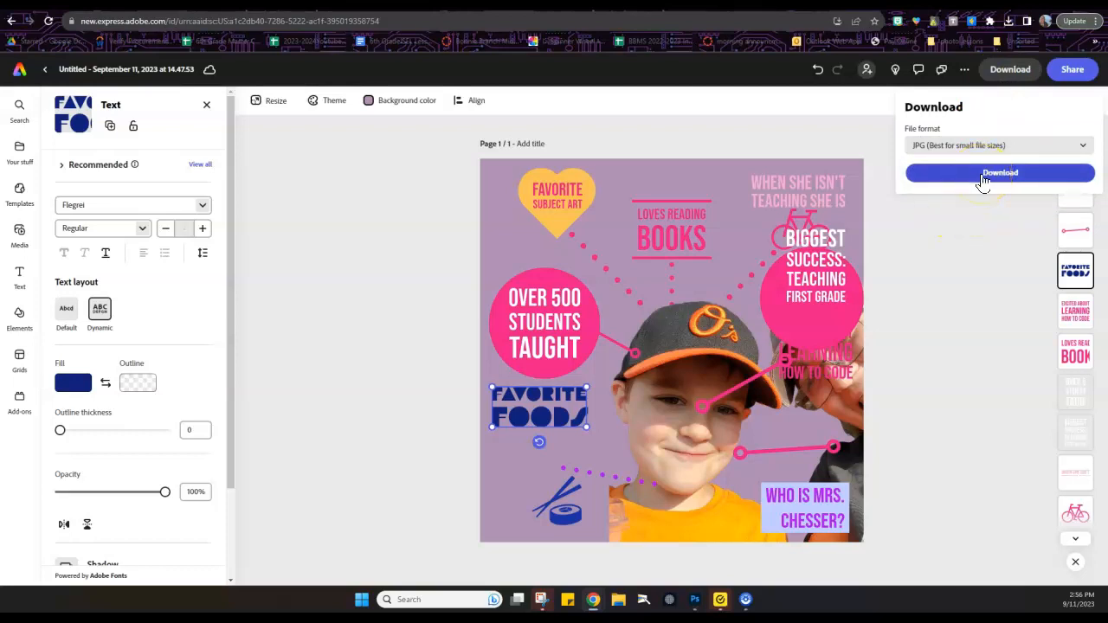
left_click(953, 256)
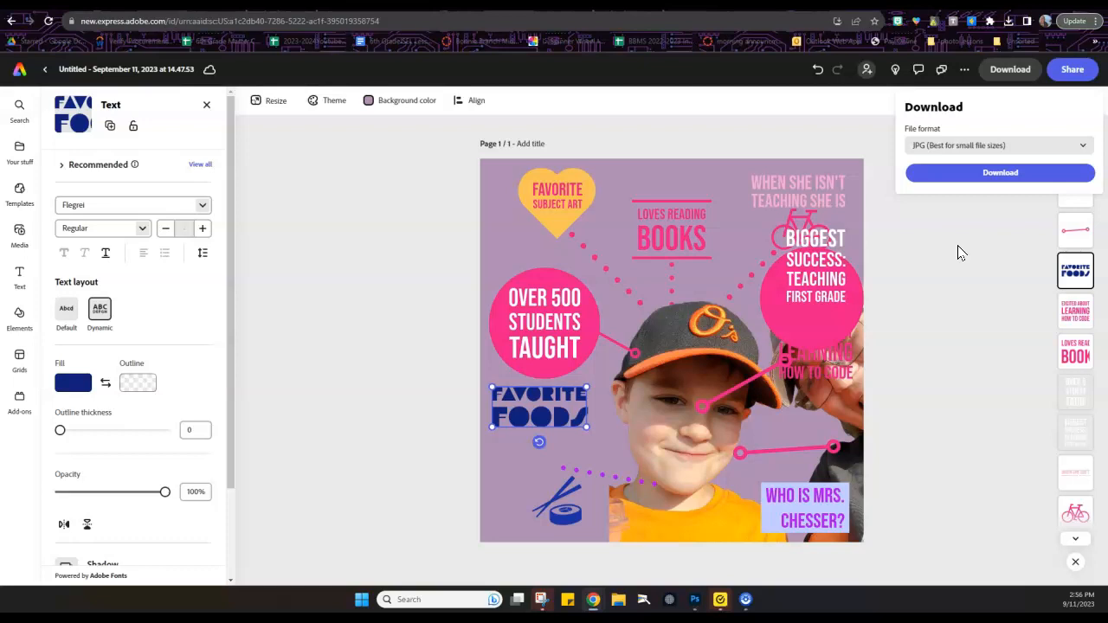
left_click(957, 245)
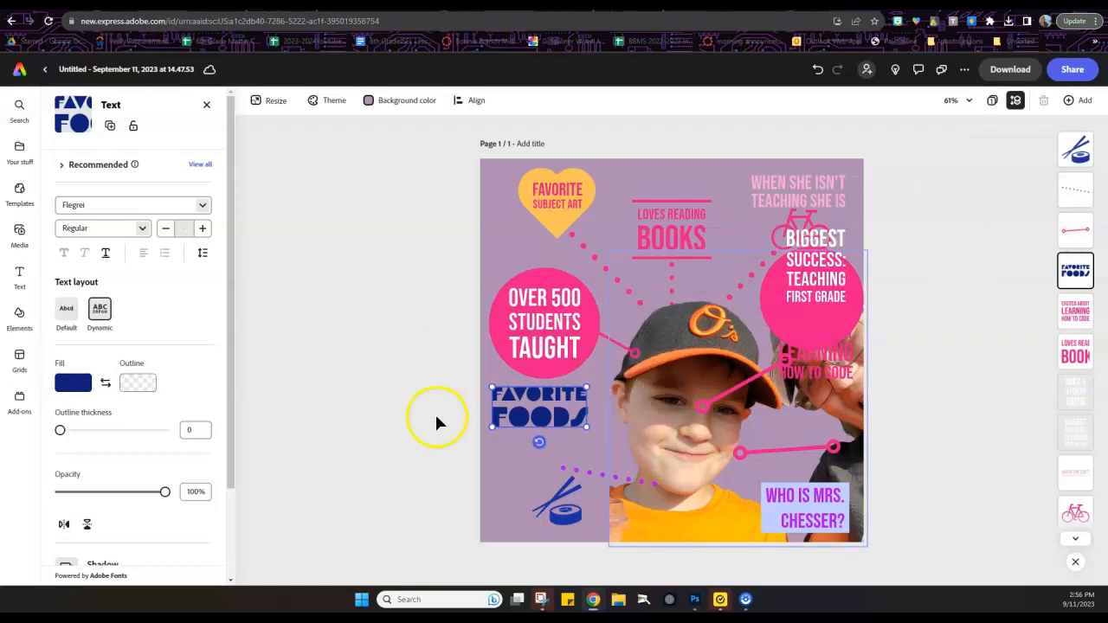